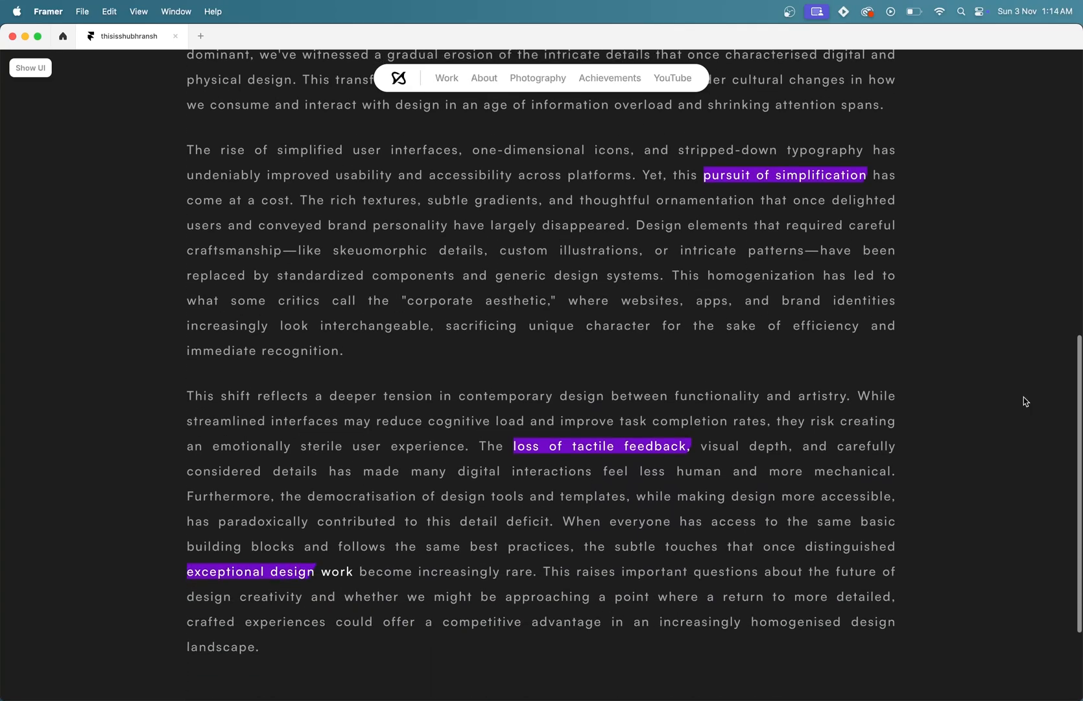
Look back over the highlighted article in the page preview, exit the preview and return to the blog page's canvas
scroll(1026, 401, "up", 3)
scroll(1026, 402, "up", 8)
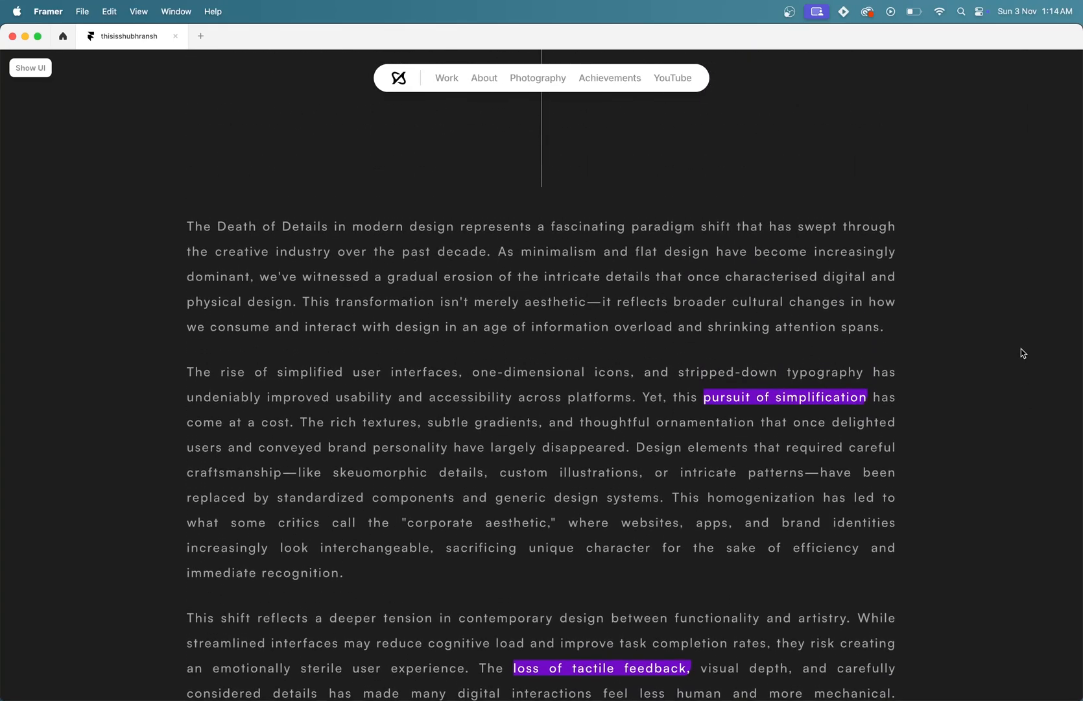
scroll(1022, 352, "up", 10)
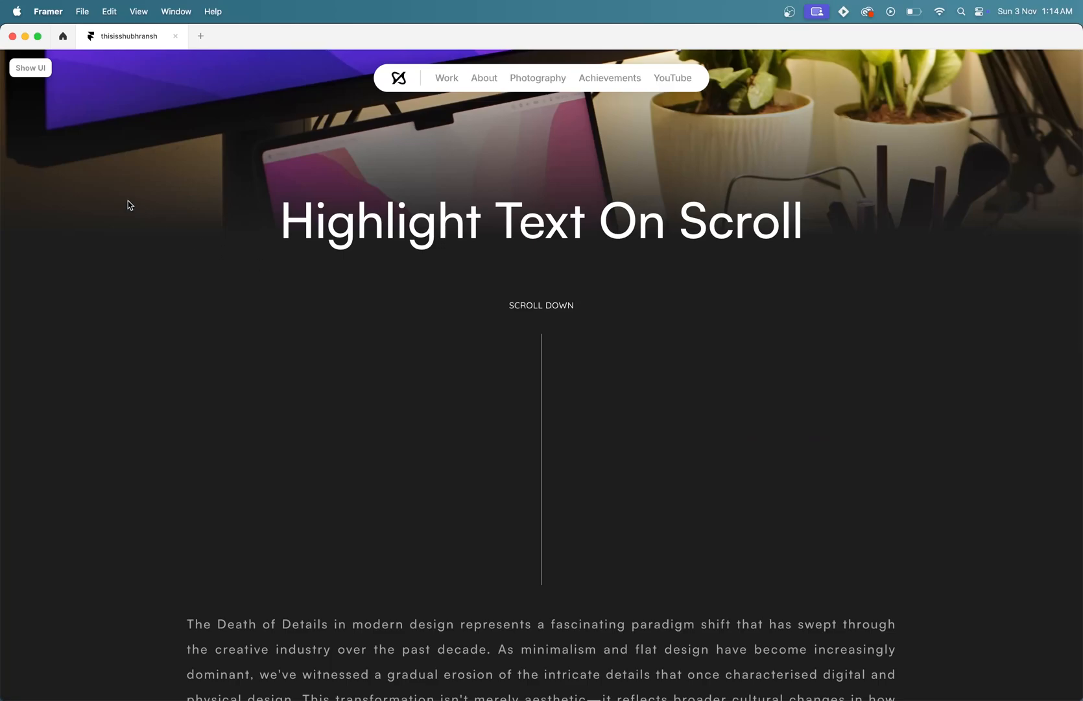
left_click(21, 65)
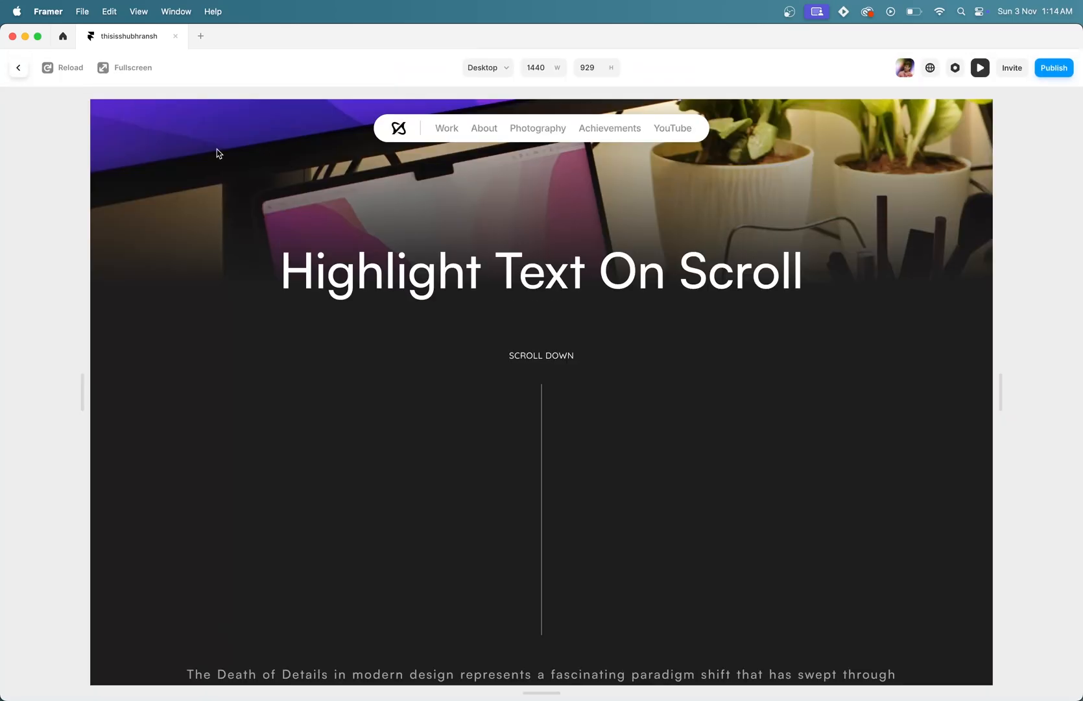
key("Escape")
Underline "standardized components" in the second paragraph of the article text
scroll(339, 421, "down", 6)
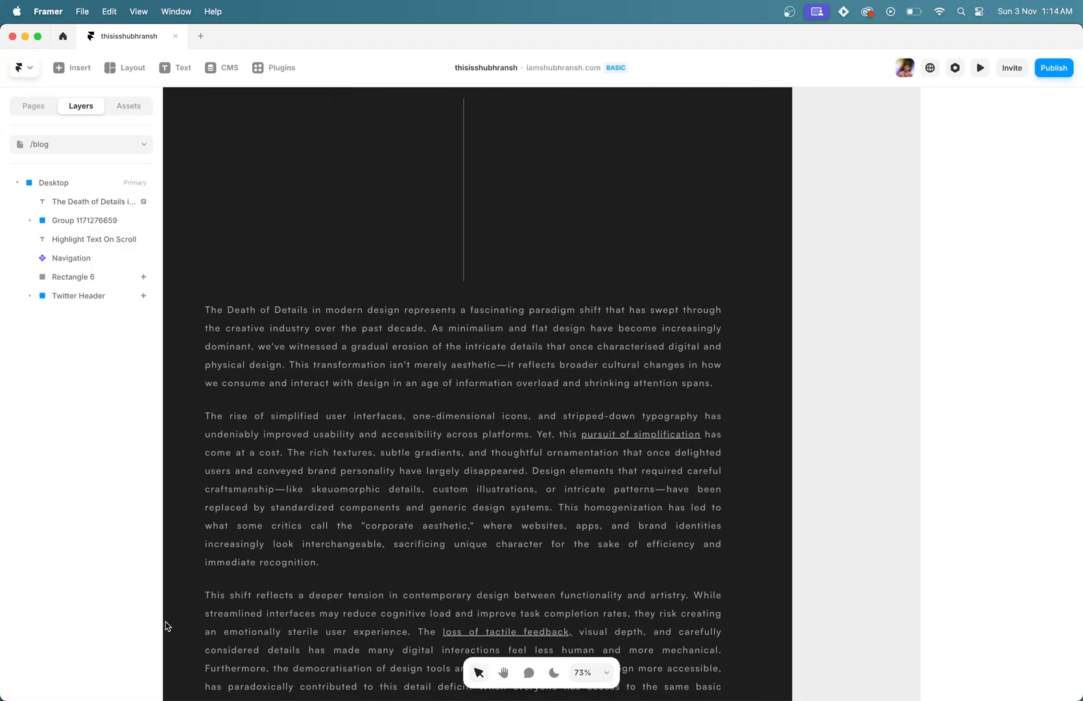
scroll(743, 306, "down", 5)
left_click(602, 403)
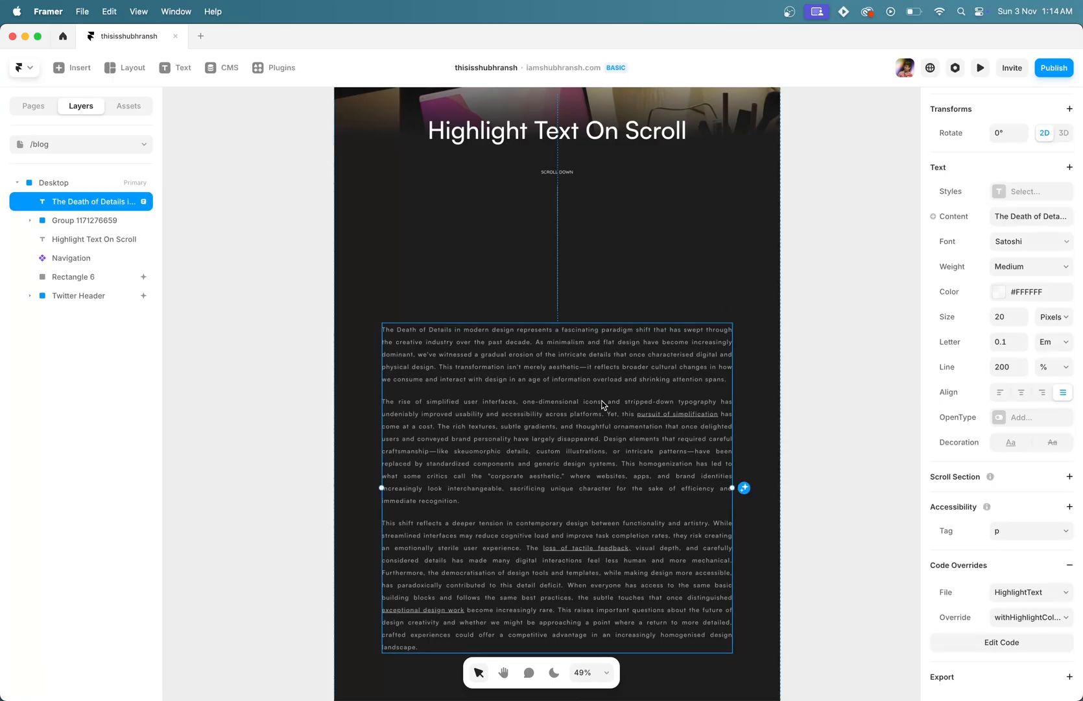
scroll(590, 452, "up", 3)
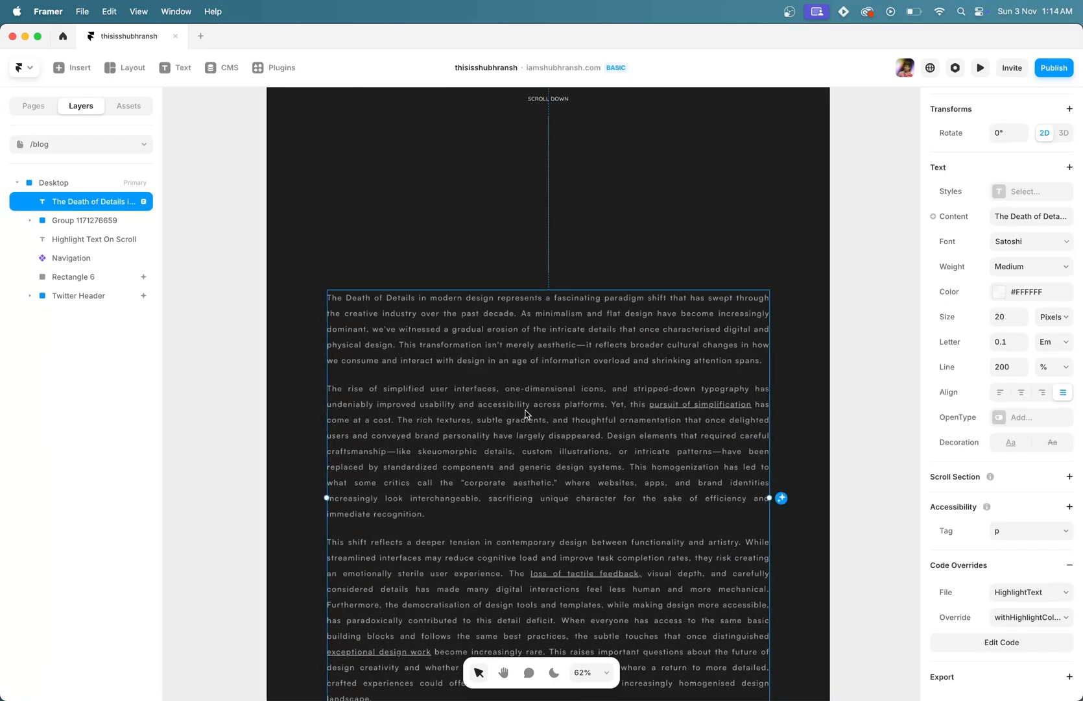
scroll(472, 352, "up", 4)
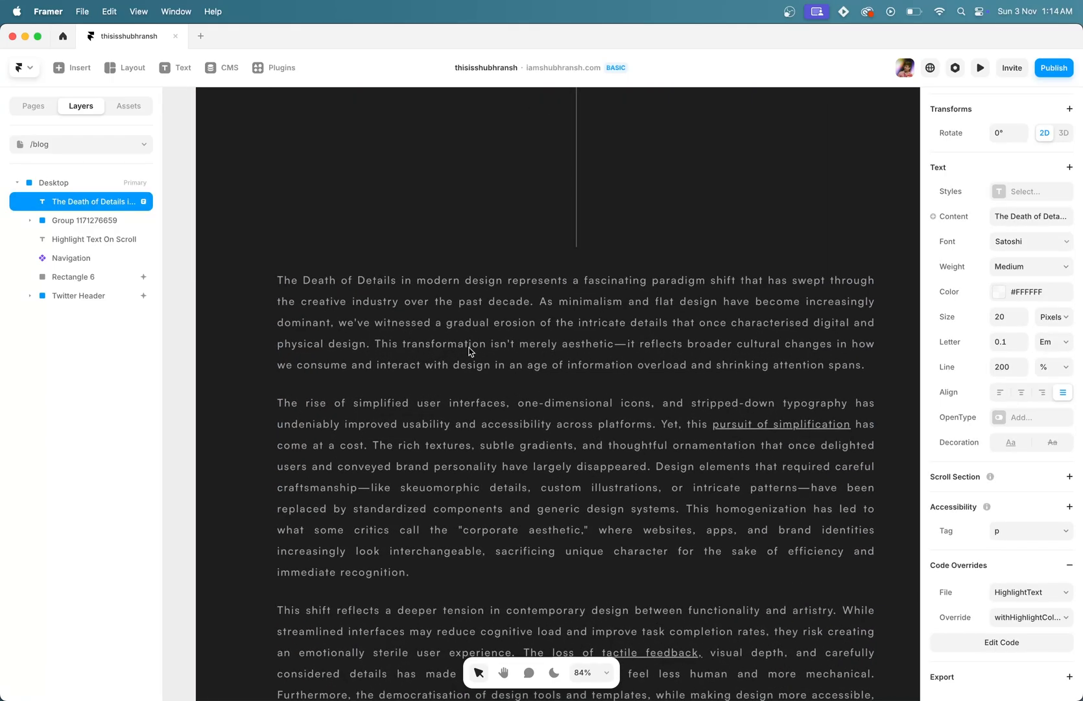
scroll(470, 351, "down", 3)
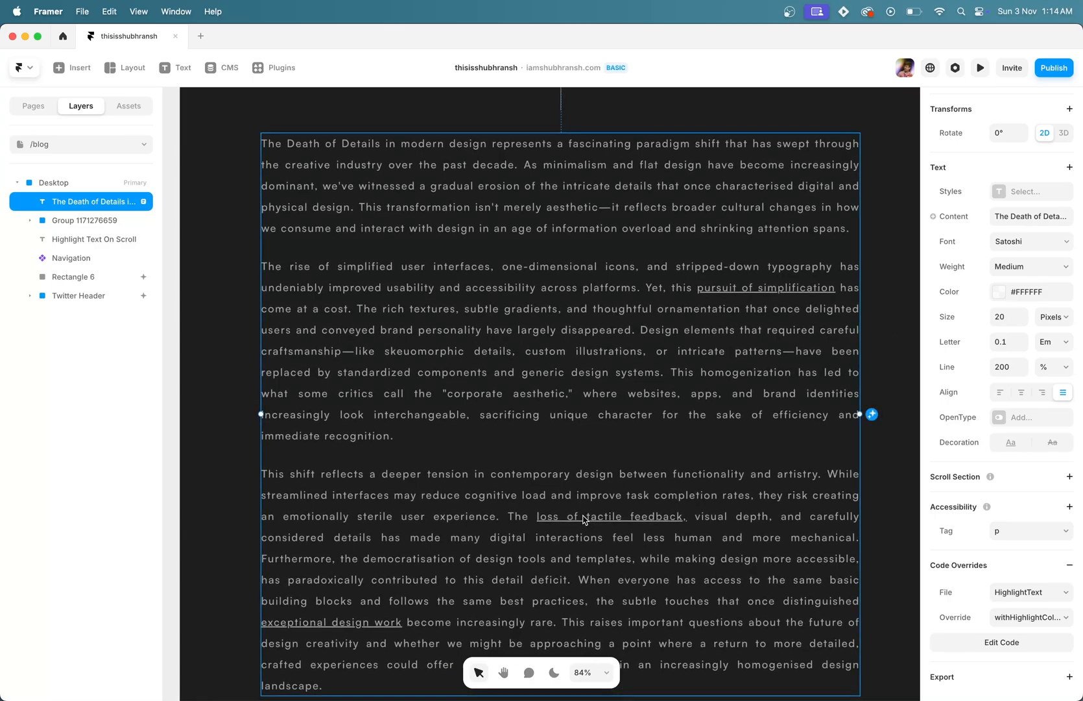
double_click(437, 329)
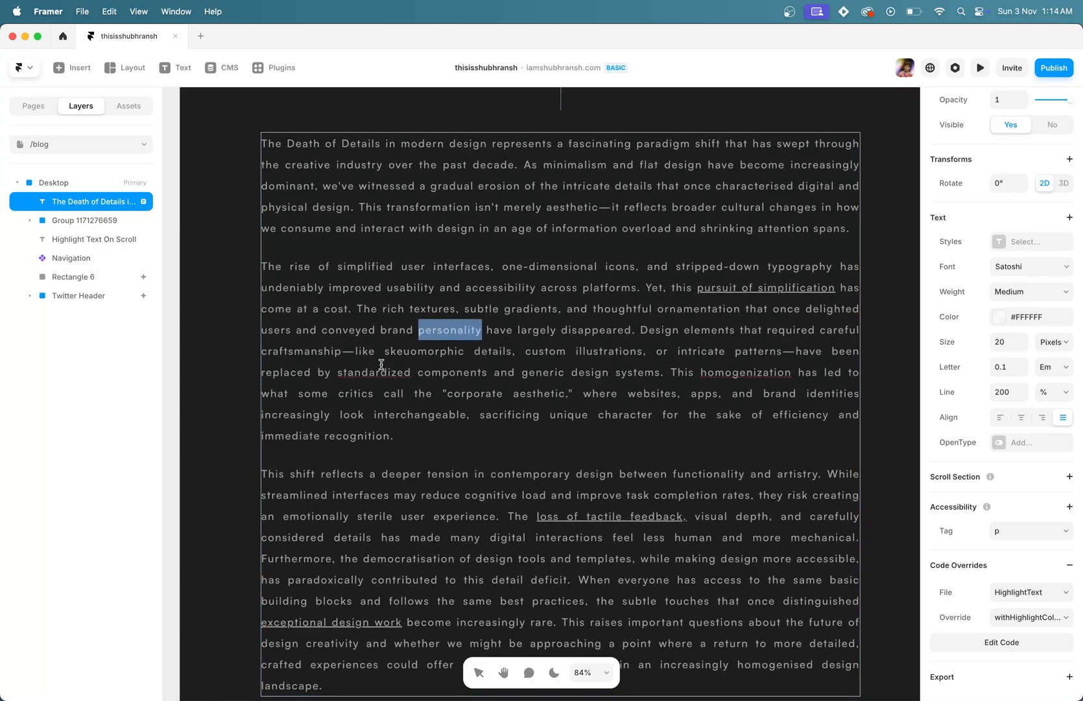
left_click_drag(337, 373, 485, 374)
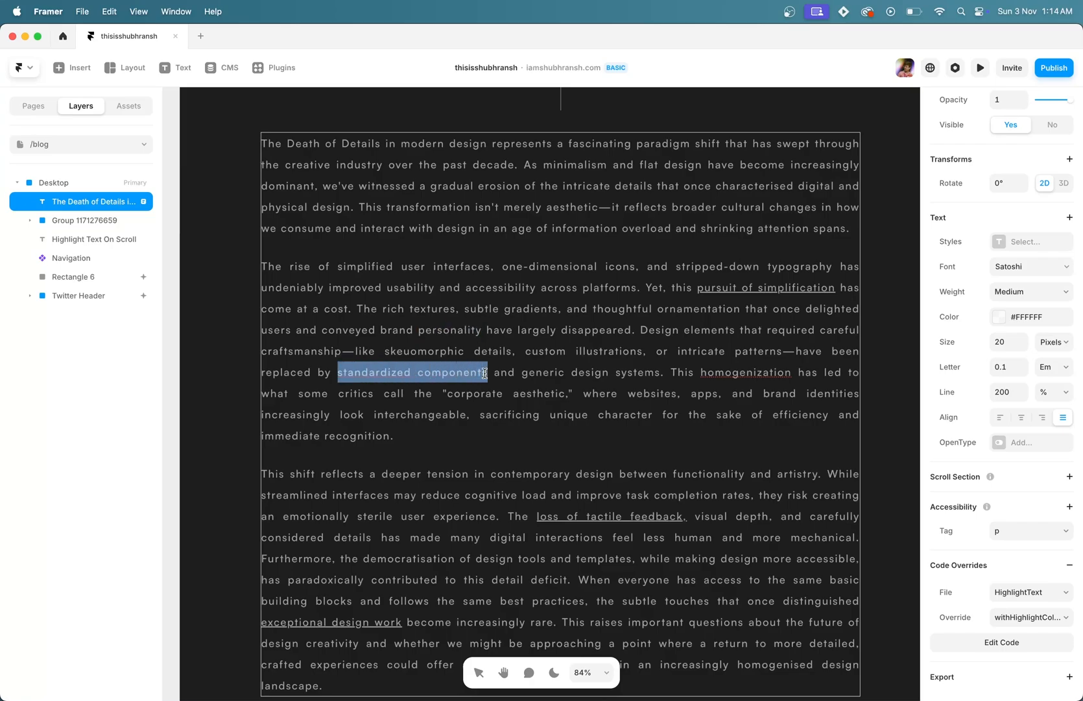
left_click(1069, 217)
left_click(1062, 315)
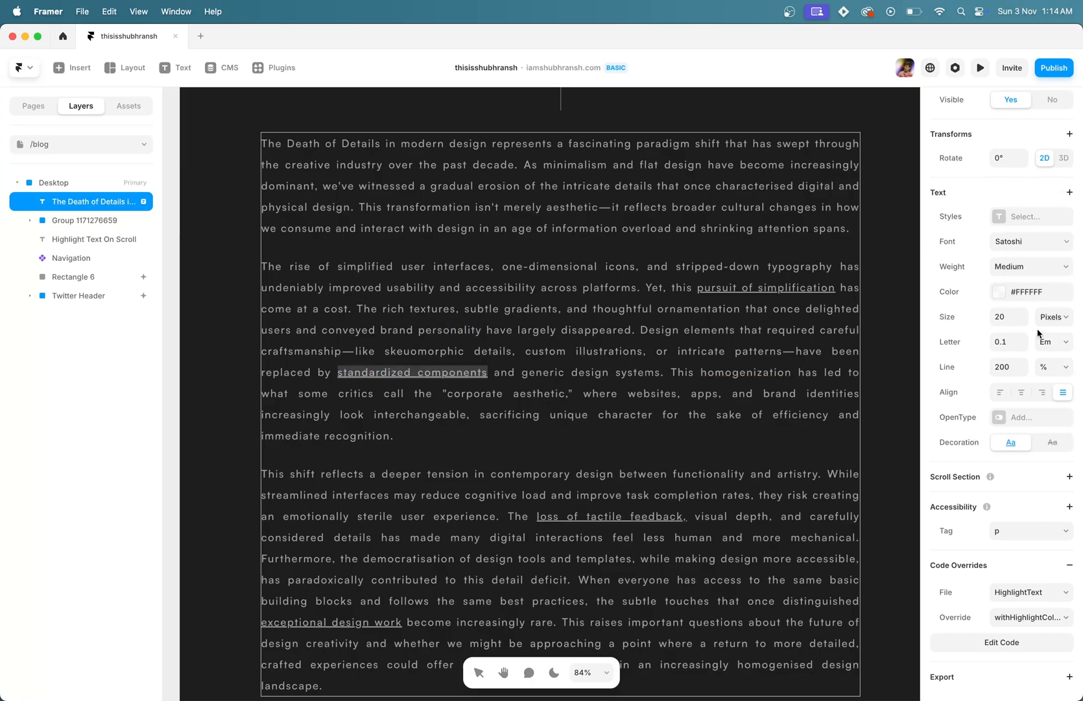
left_click(1045, 444)
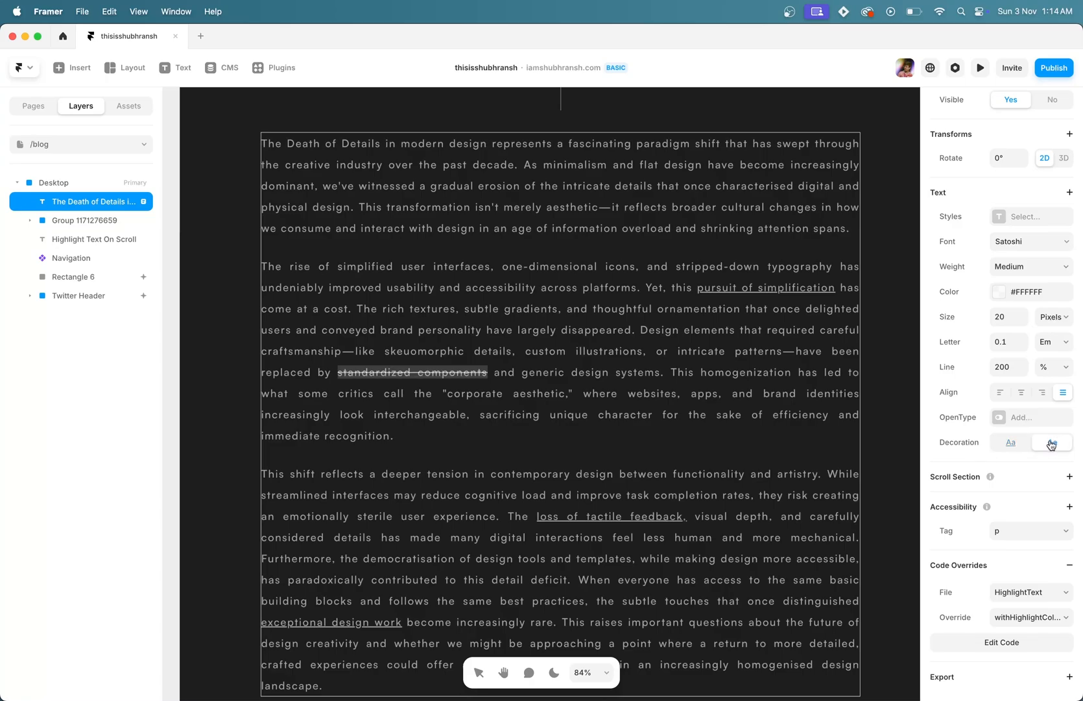
left_click(1012, 447)
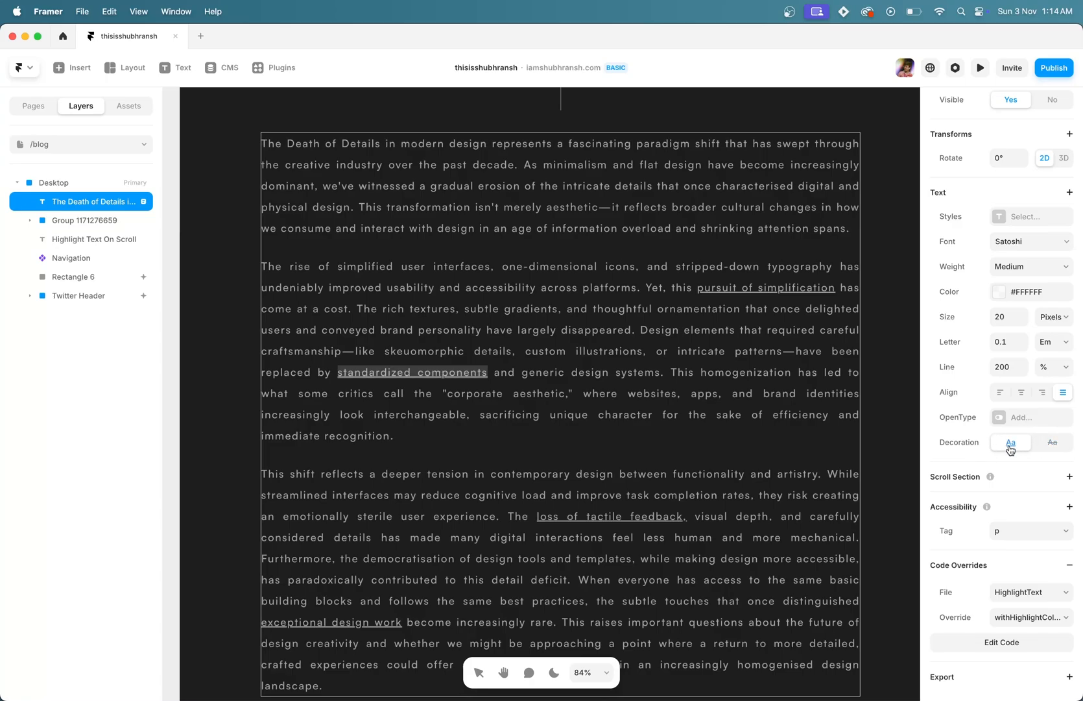
Underline "design more" in the third paragraph of the article text and finish editing the text
left_click(549, 351, "shift")
left_click(723, 561)
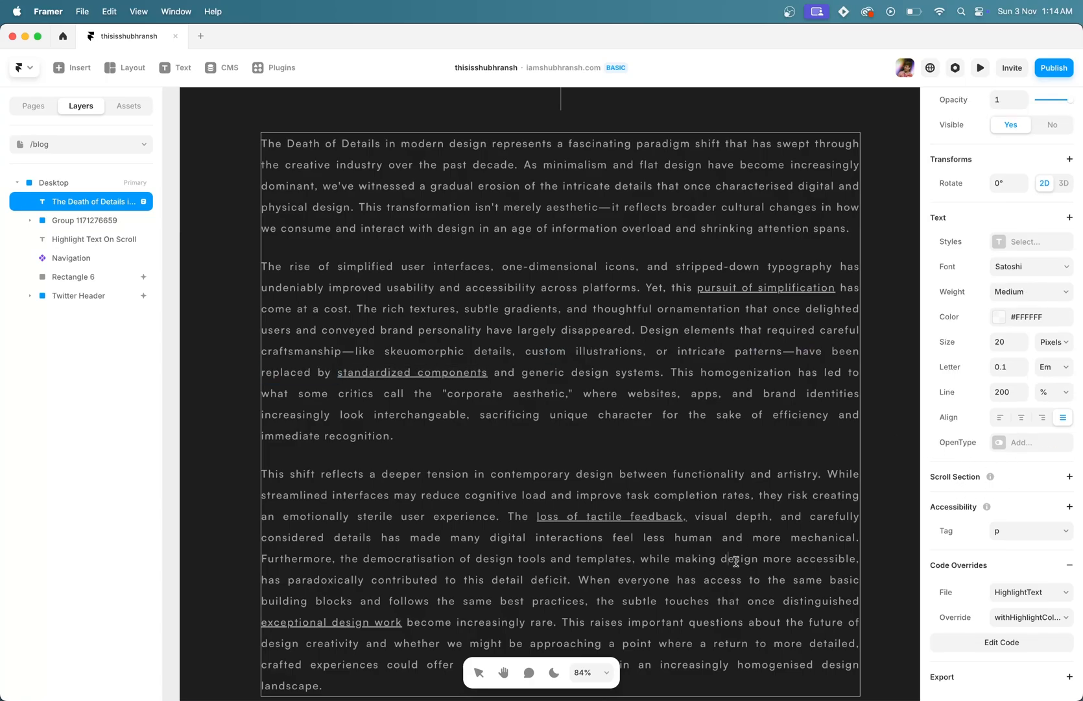
left_click_drag(719, 559, 793, 559)
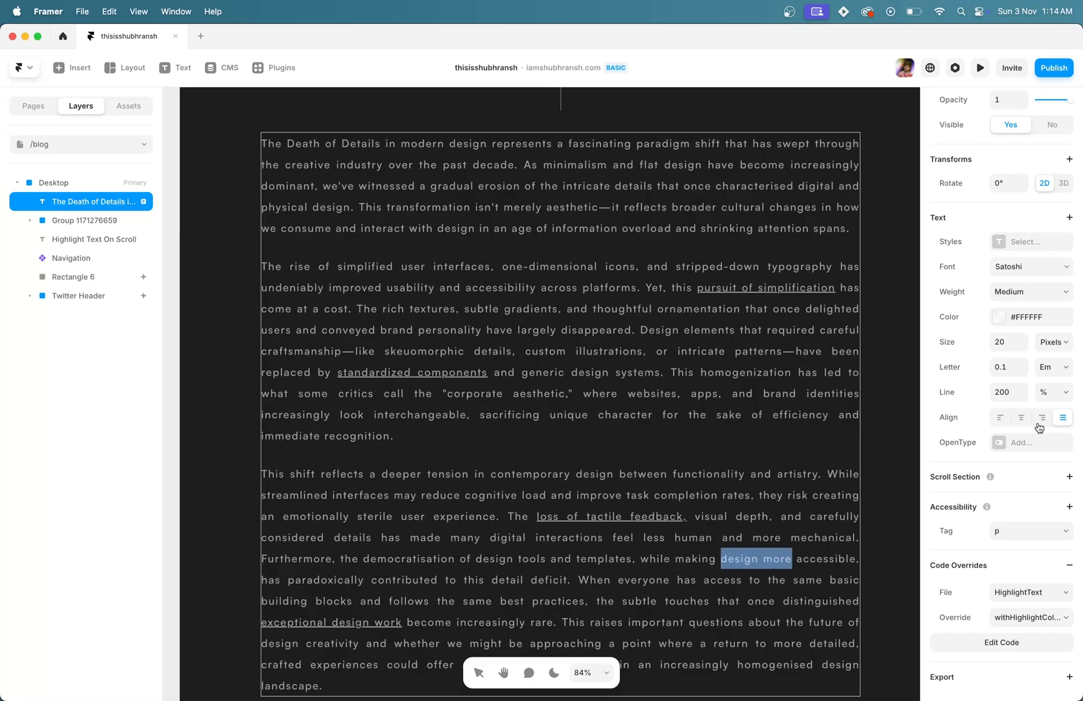
left_click(1070, 217)
left_click(1028, 308)
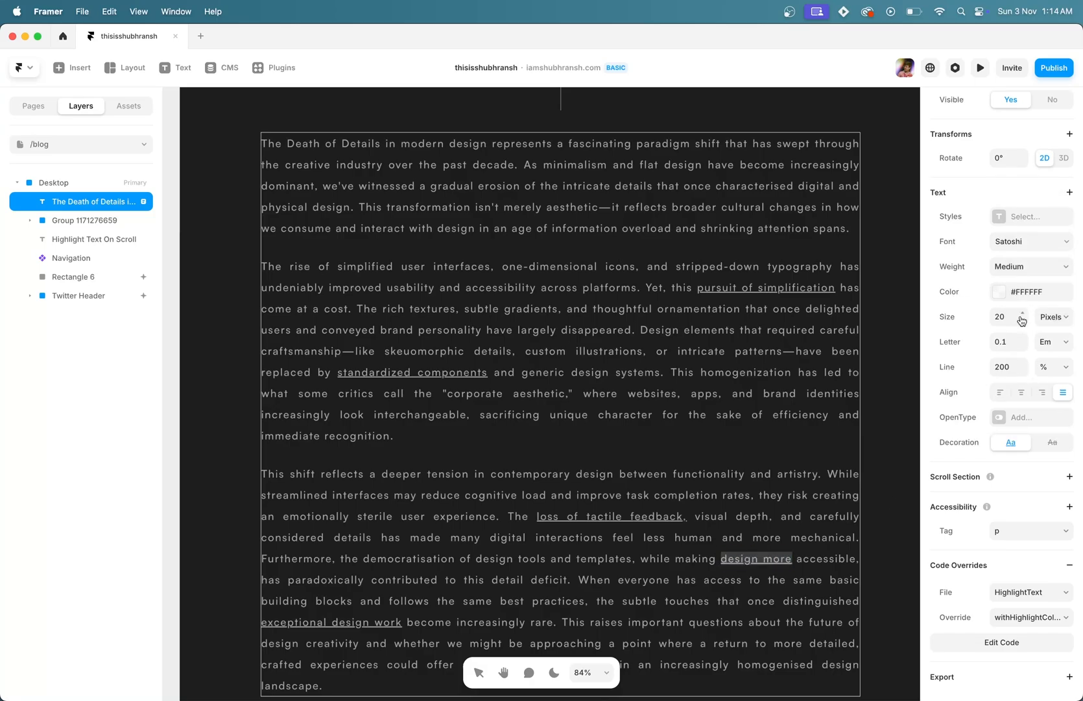
left_click(889, 485)
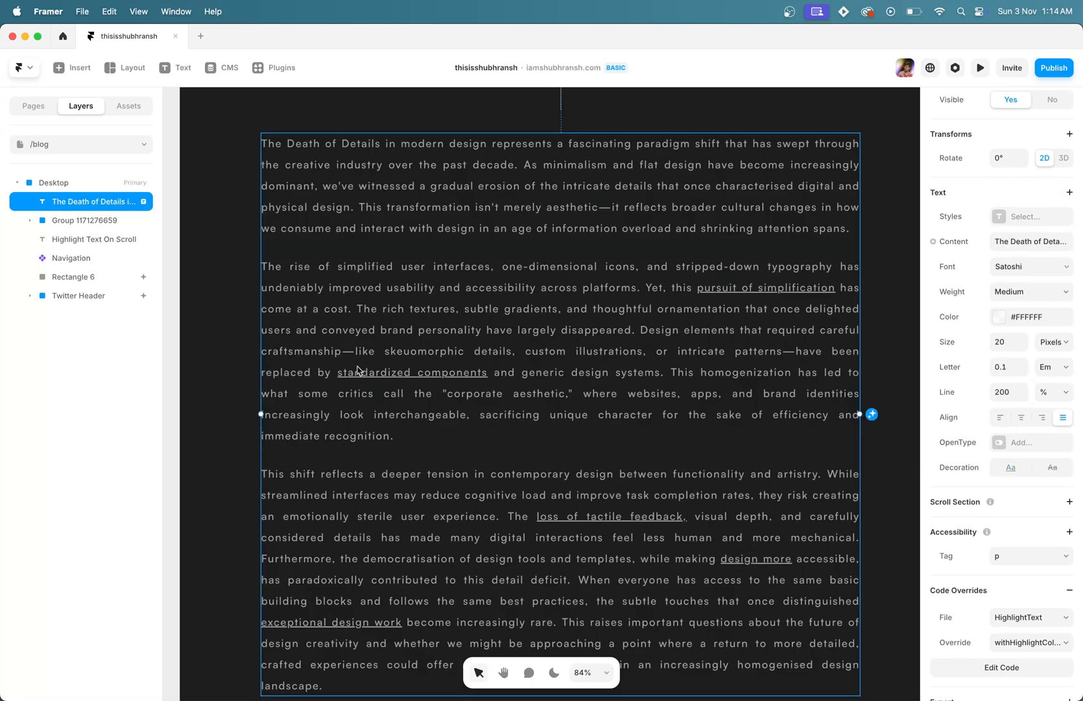
Underline "improved usability" in the second paragraph and deselect the article text
triple_click(339, 293)
left_click(342, 294)
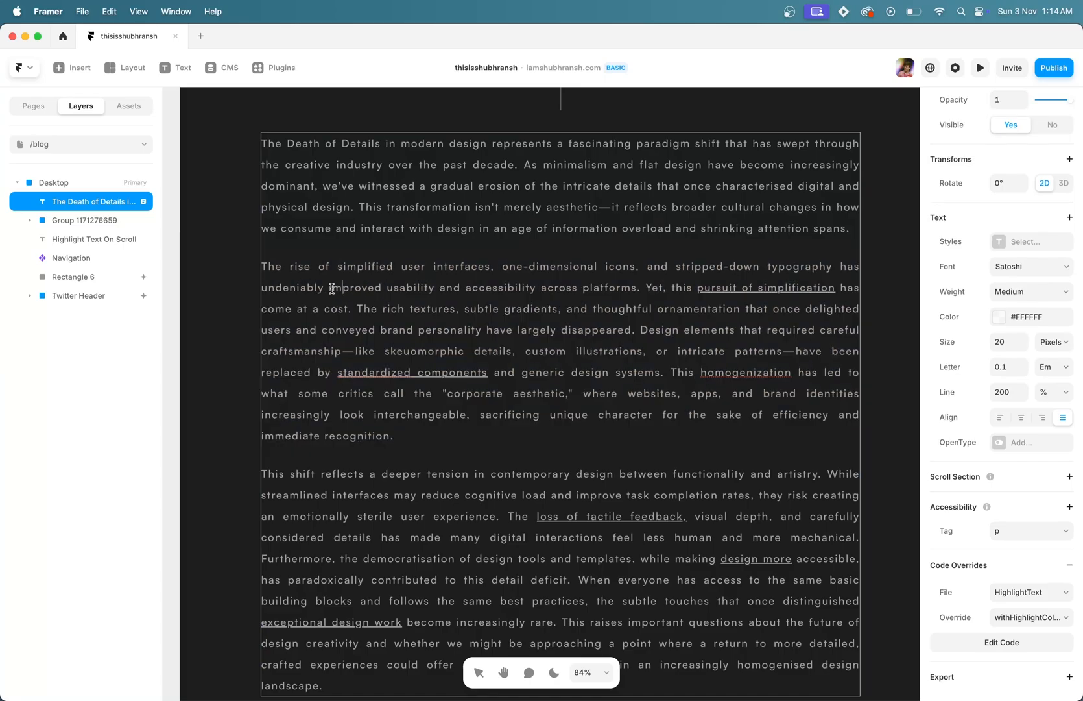
mouse_move(325, 288)
left_mouse_down()
mouse_move(429, 288)
mouse_move(328, 287)
left_mouse_up()
left_click(432, 287)
left_click(1071, 218)
left_click(1040, 260)
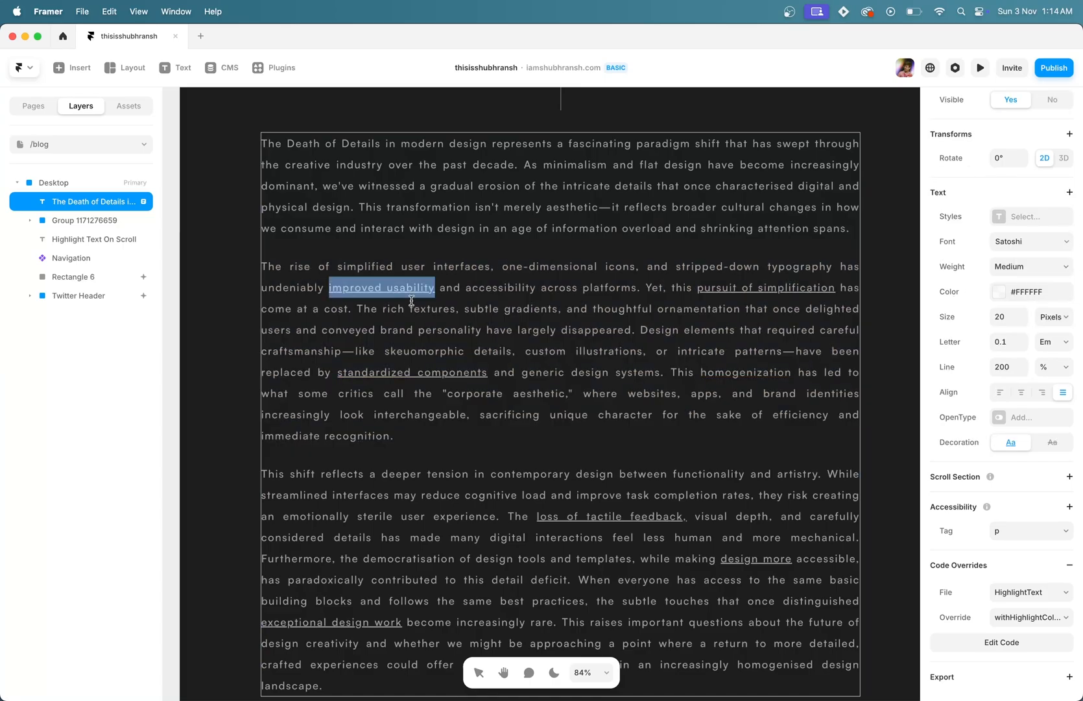
left_click(253, 439)
scroll(271, 445, "down", 5)
scroll(272, 444, "down", 1)
left_click(271, 445)
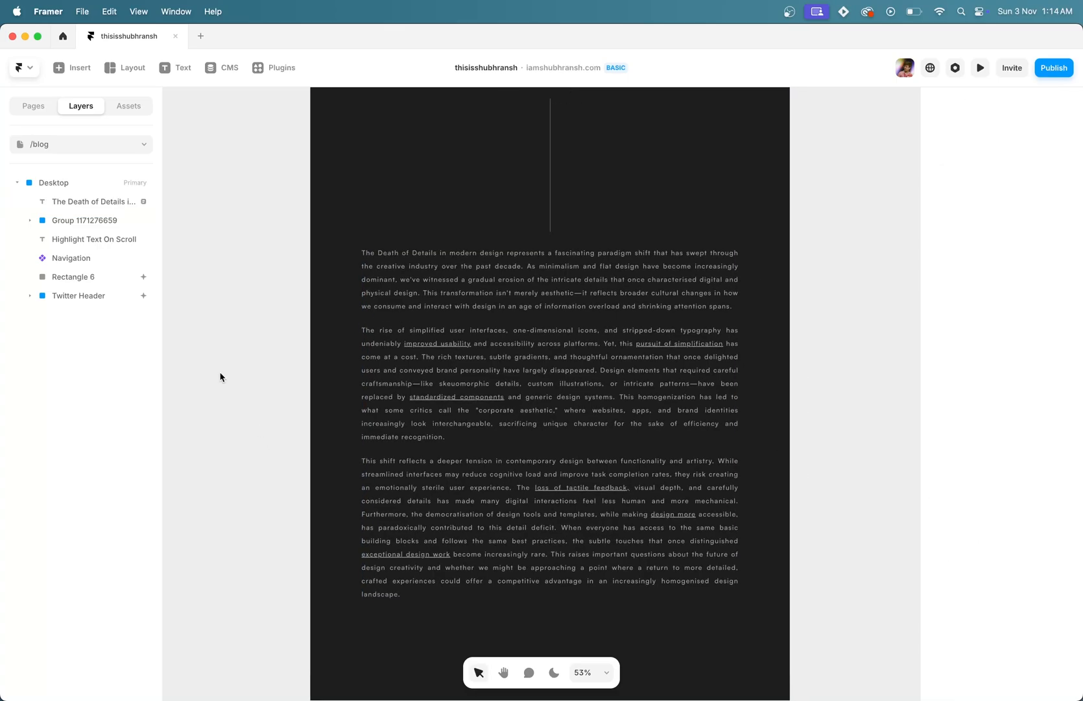
Create a new override code file titled "Text Highlight Effect"
left_click(130, 107)
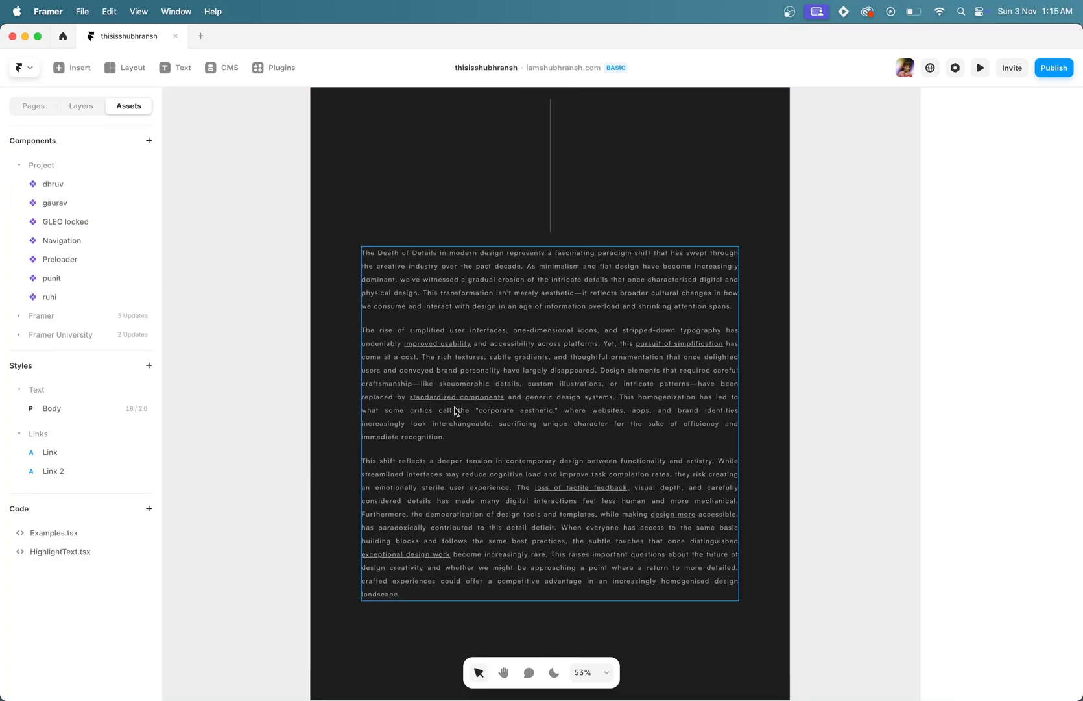
left_click(149, 509)
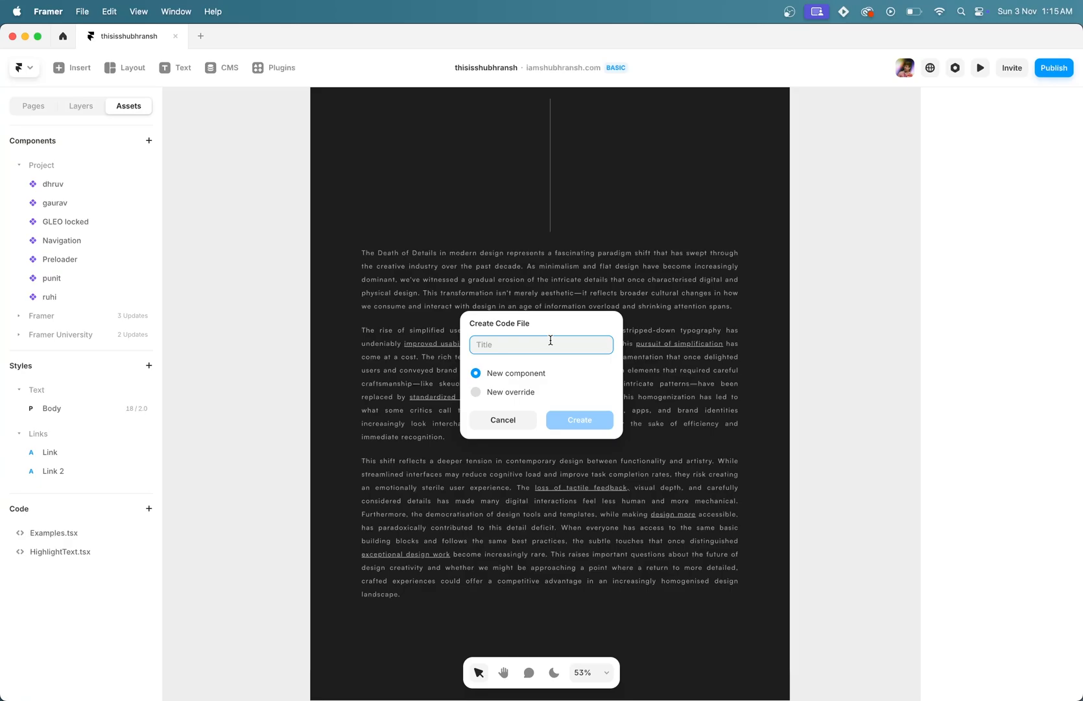
type("Text Highlight Effect")
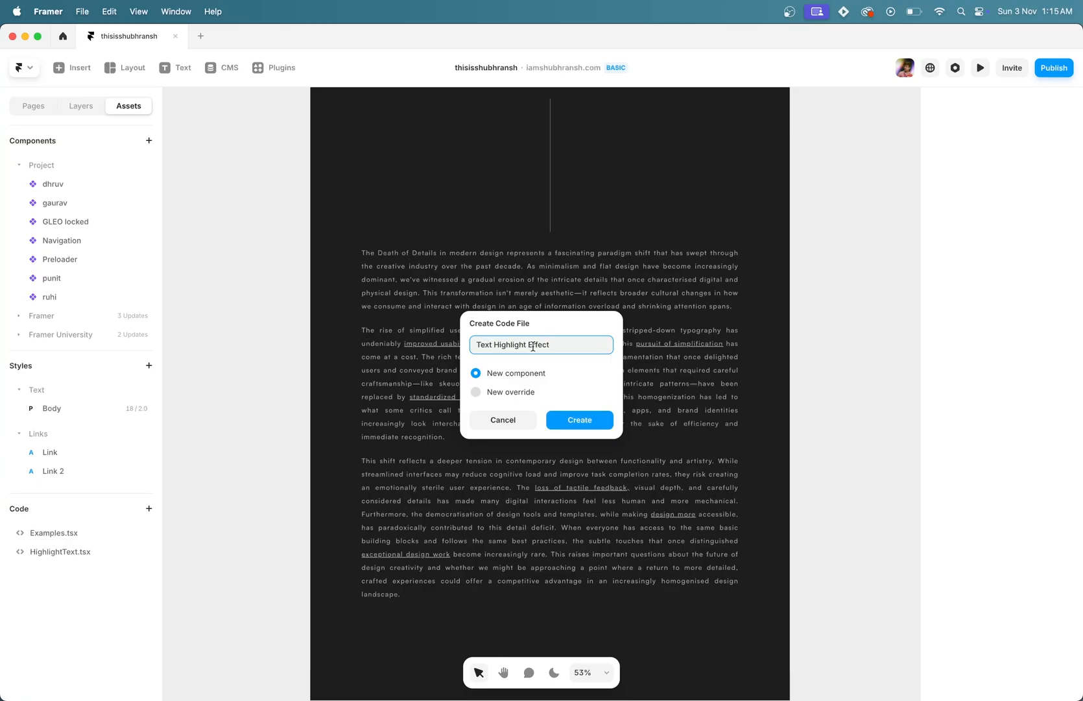
left_click(476, 392)
left_click(588, 423)
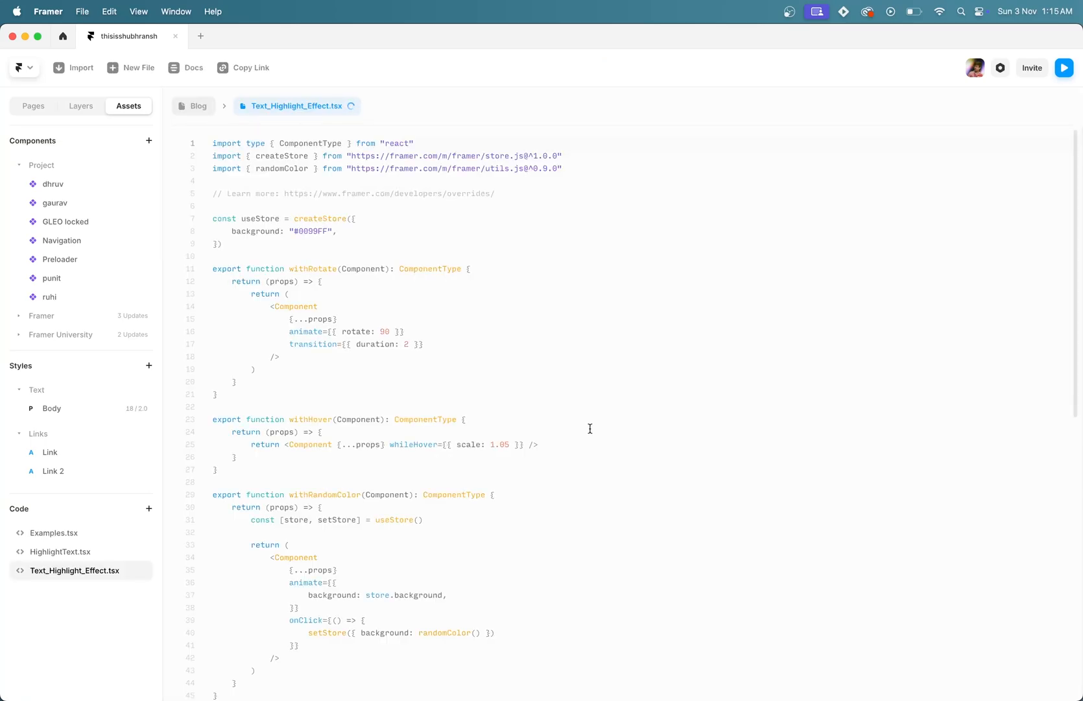
Replace all template code in Text_Highlight_Effect.tsx with the copied highlight override code
key("super+a")
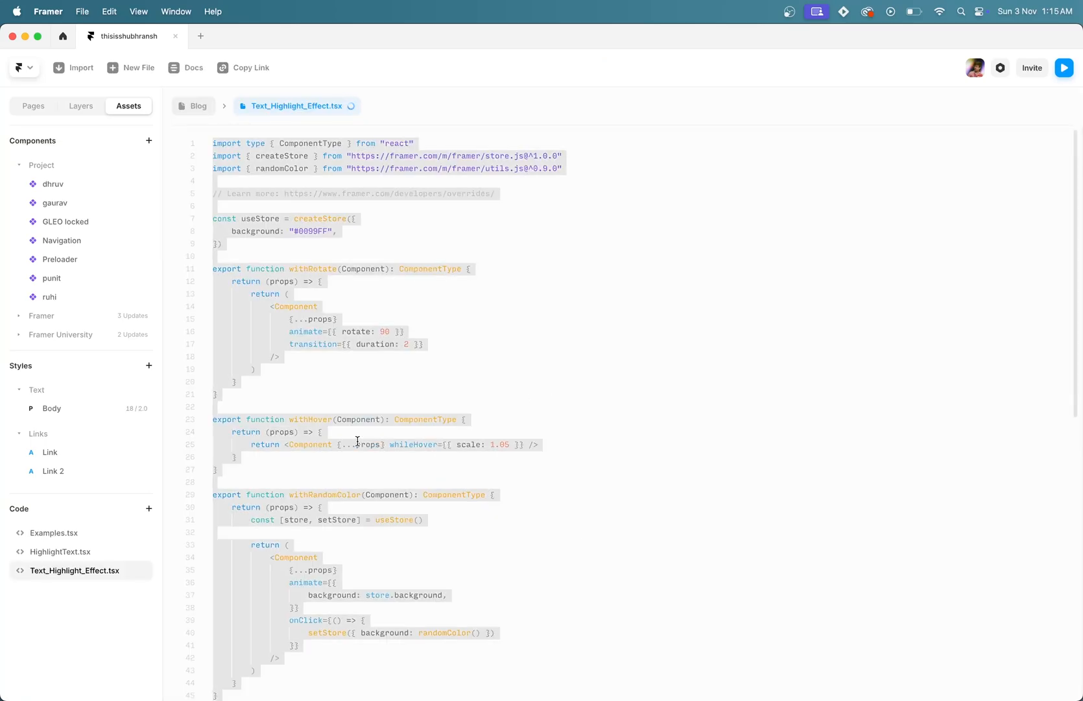
key("BackSpace")
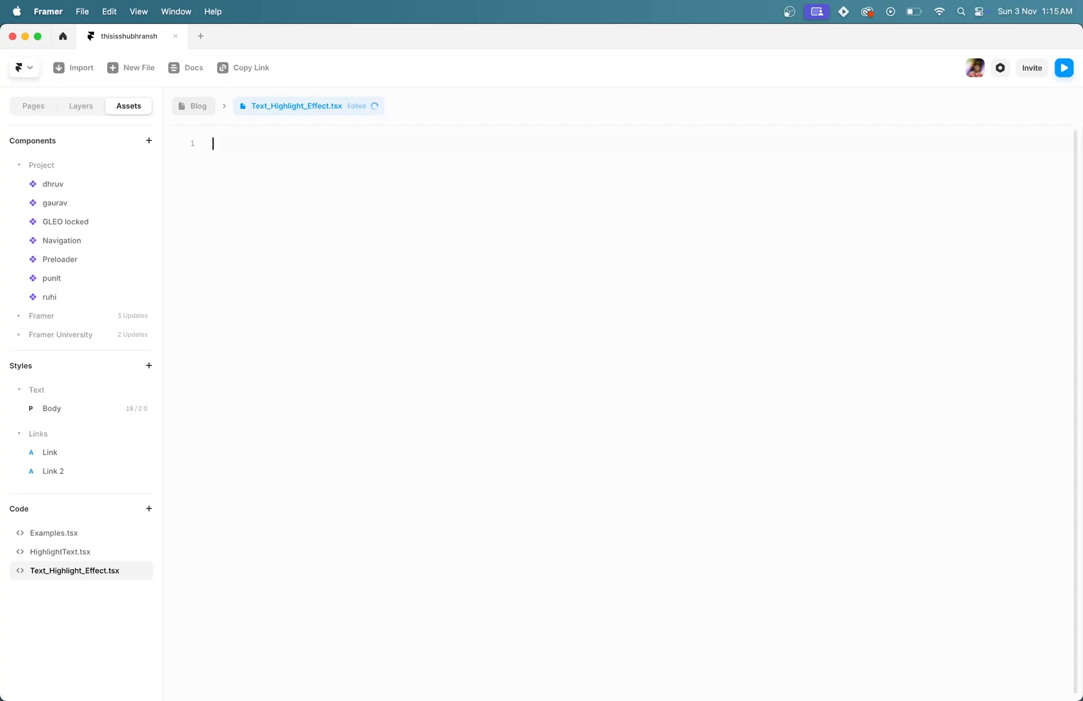
key("super+v")
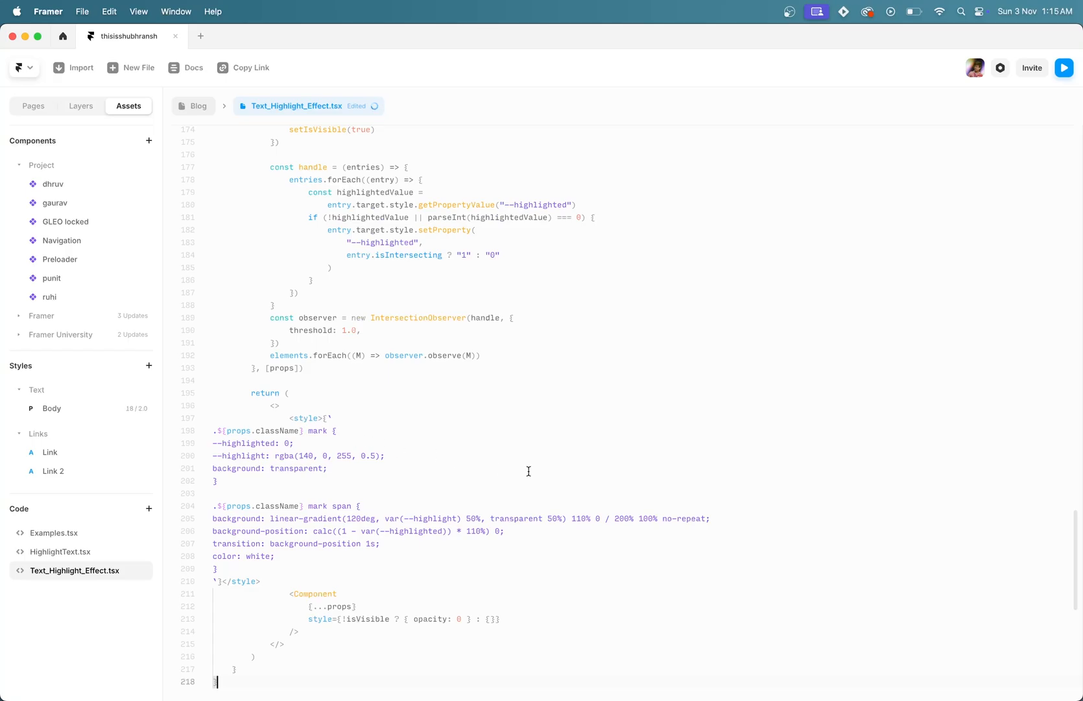
scroll(529, 471, "up", 20)
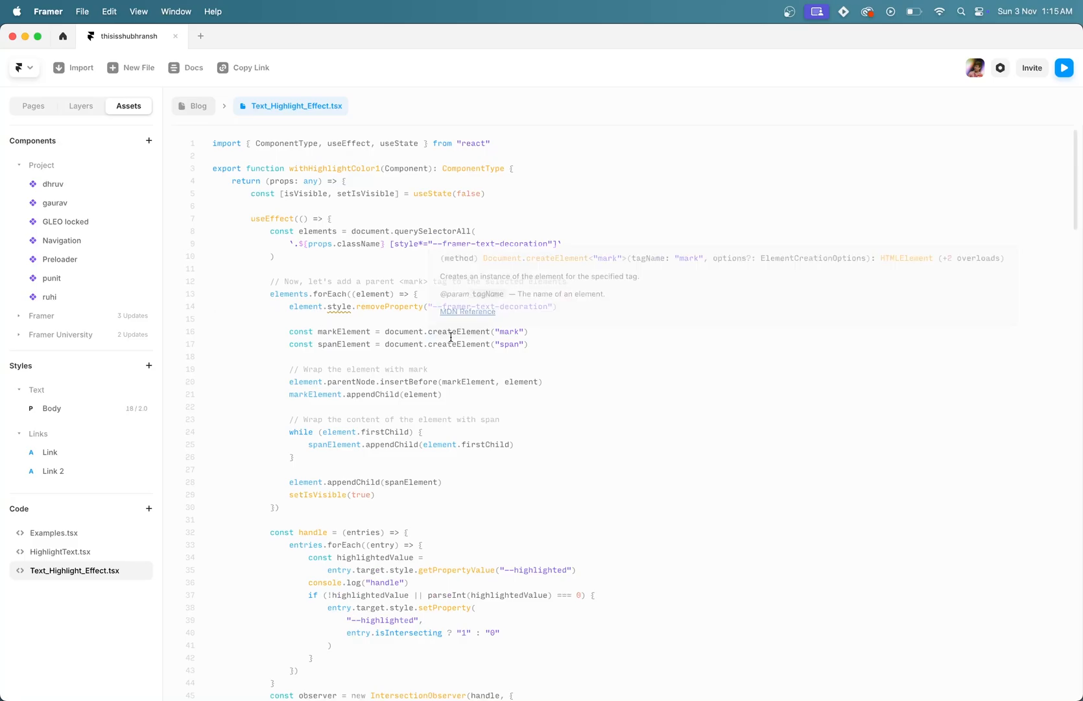
mouse_move(450, 337)
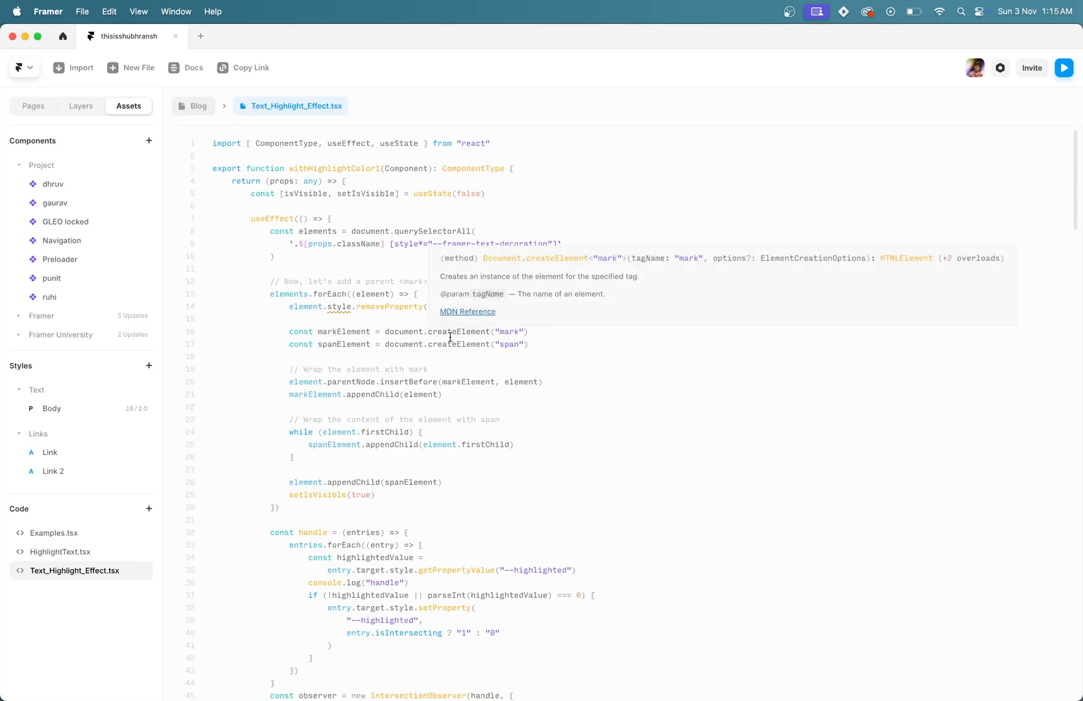
Return to the blog page's Desktop layout and remove the HighlightText code override from the article text
left_click(64, 108)
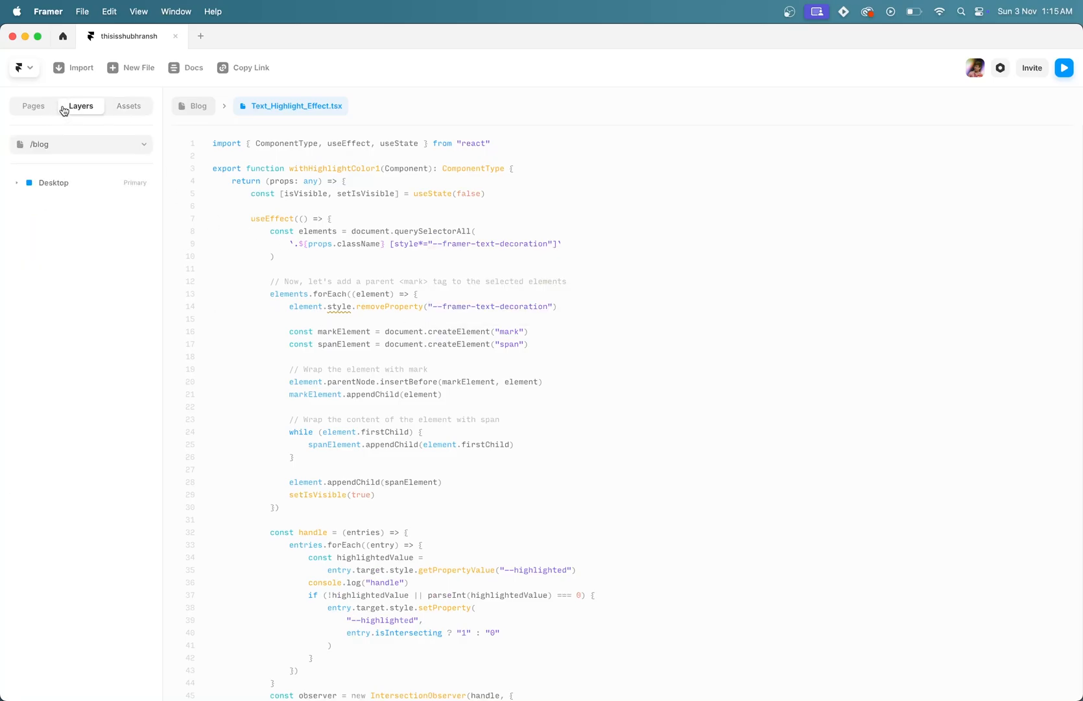
left_click(41, 186)
left_click(432, 310)
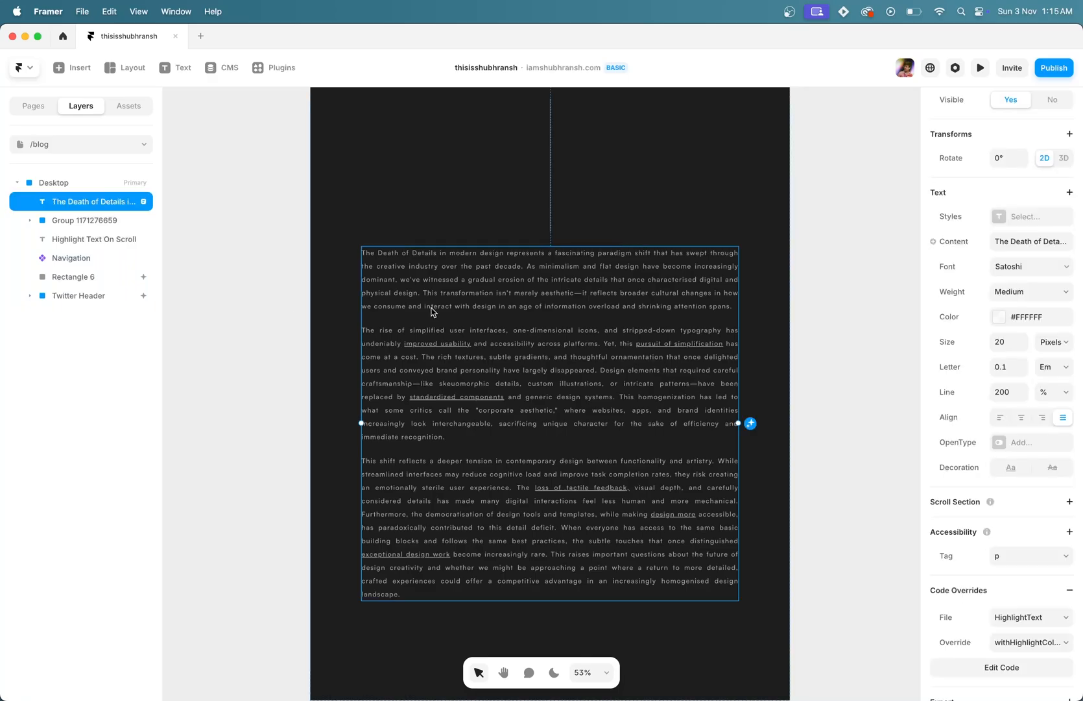
left_click(1071, 590)
left_click(858, 396)
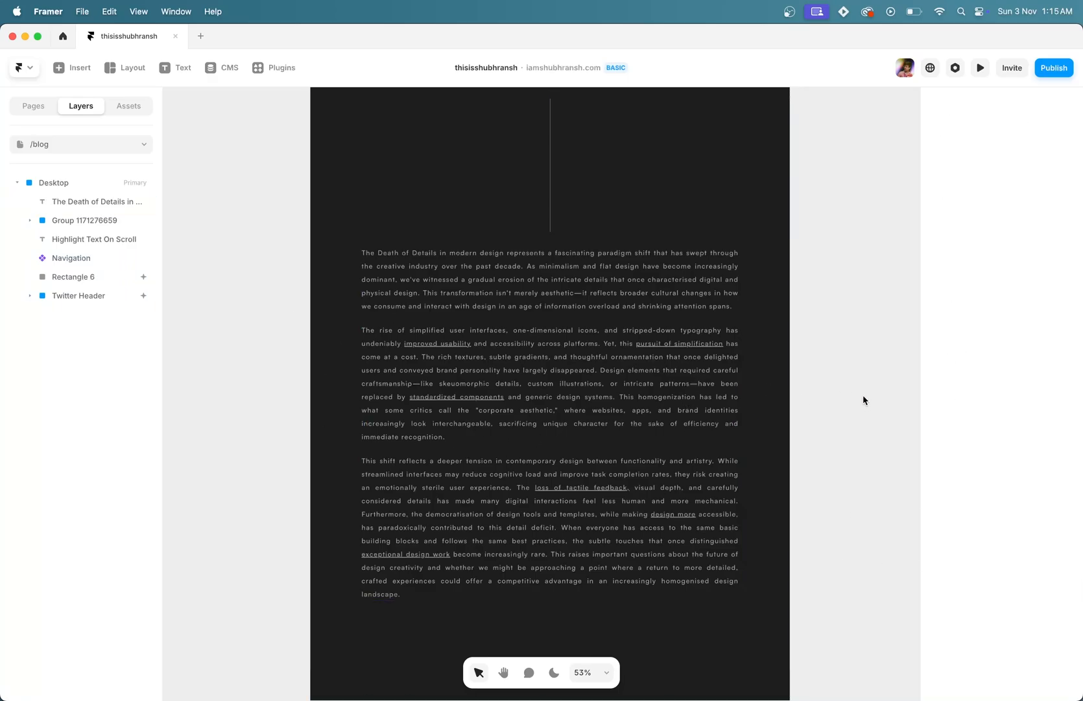
Apply the withHighlightColor3 override from the Text_Highlight_Effect file to the article text, and deselect it
left_click(588, 368)
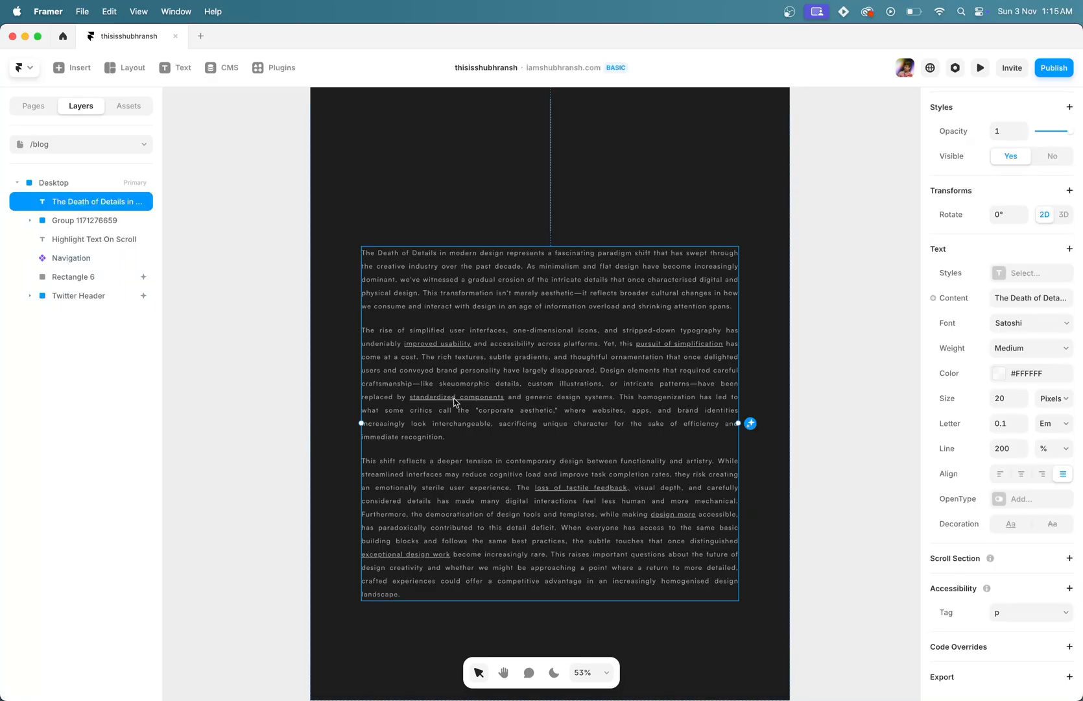
left_click(1070, 647)
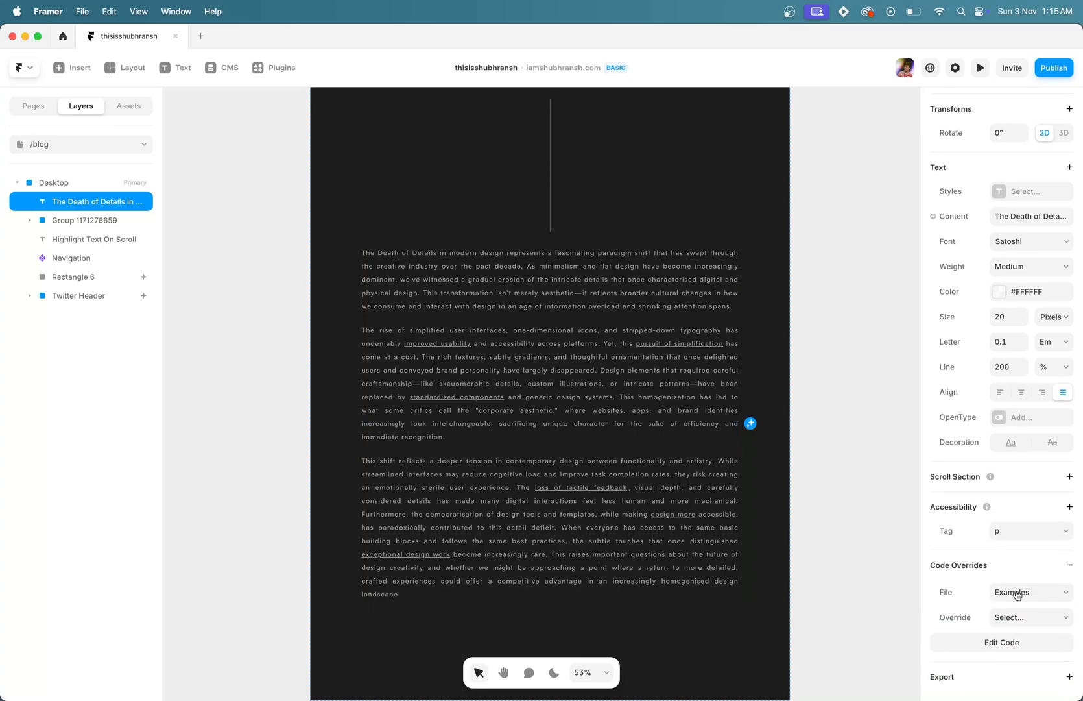
left_click(1018, 593)
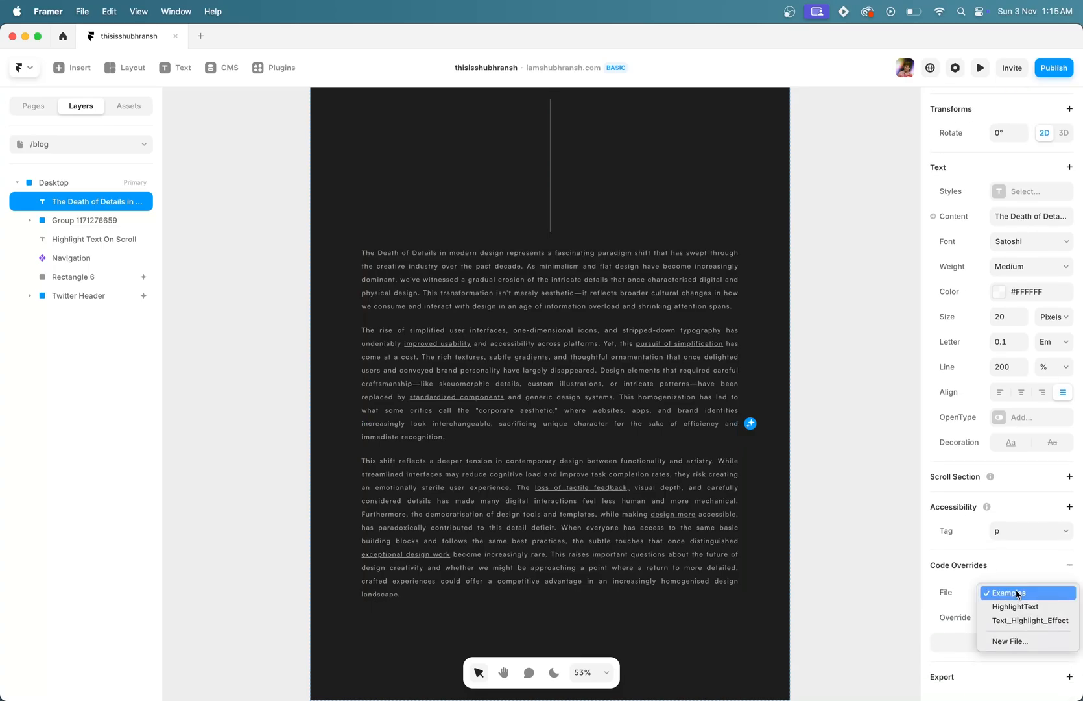
left_click(1020, 627)
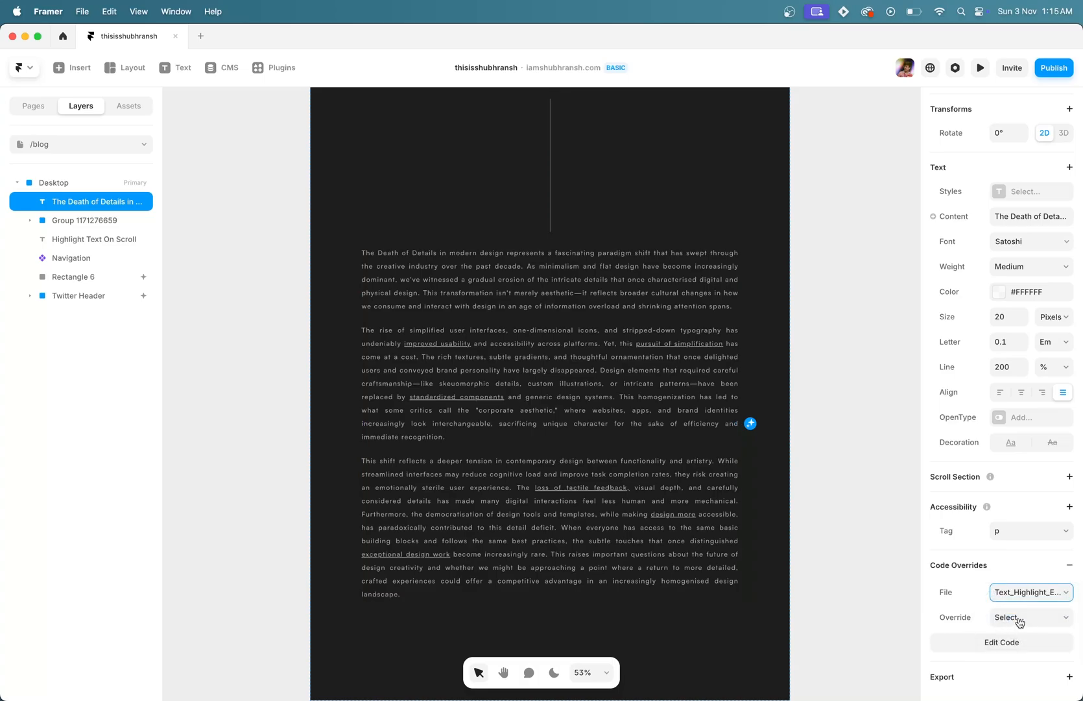
left_click(1020, 622)
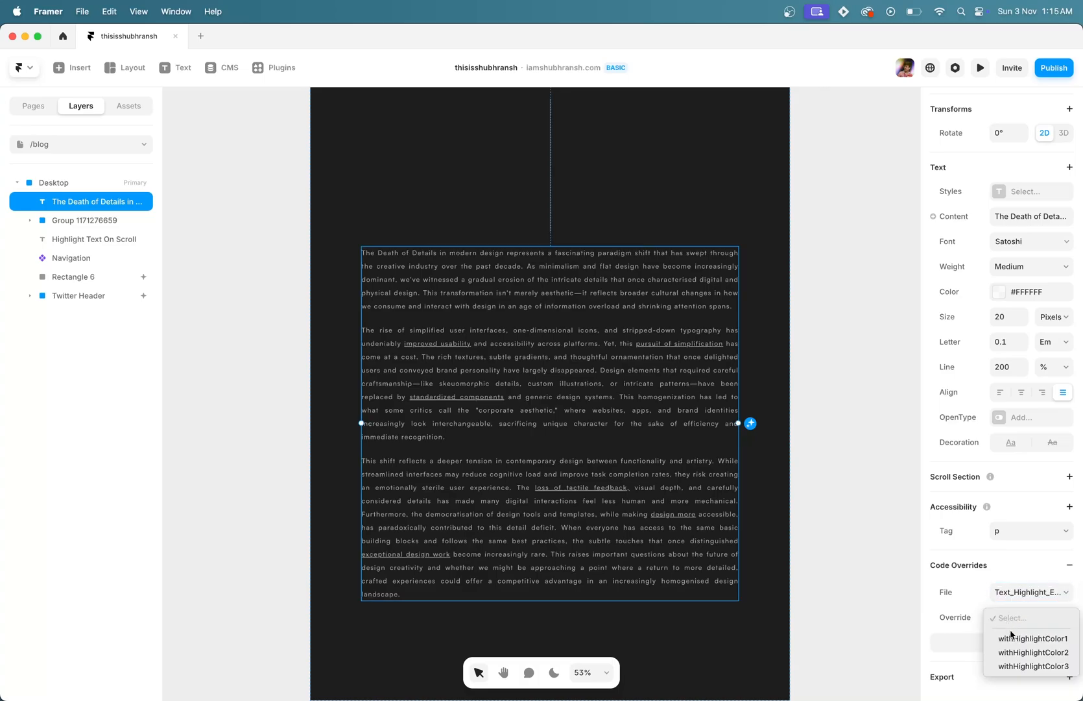
left_click(1028, 668)
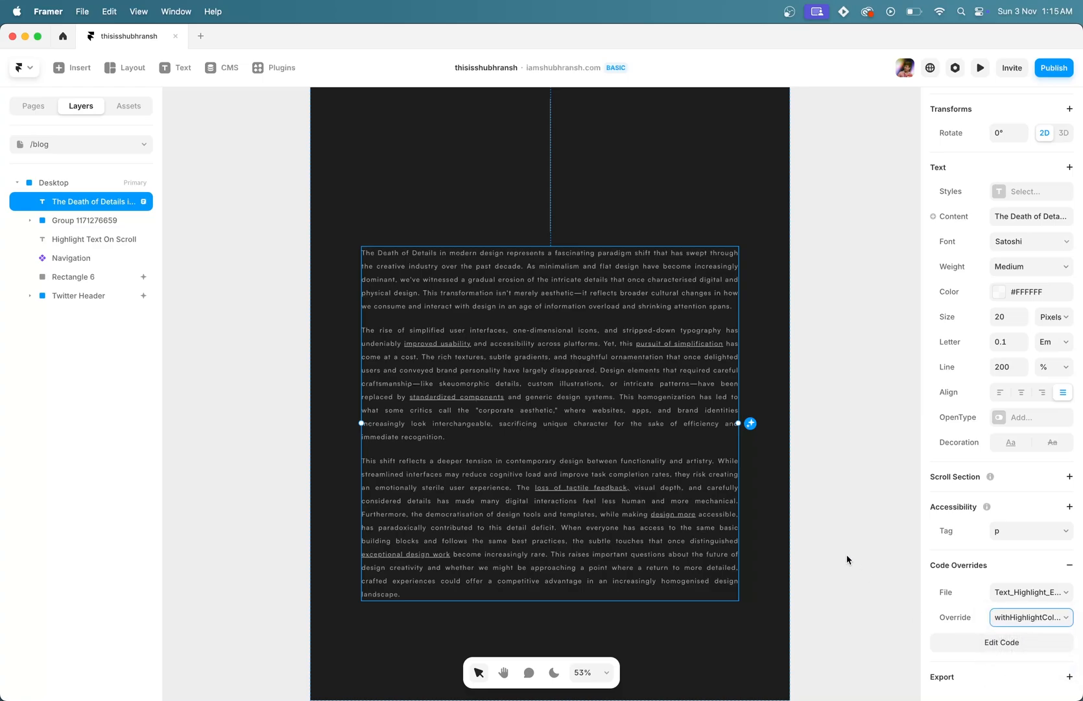
left_click(806, 547)
Preview the blog page, check how the underlined phrases highlight while scrolling through the article, and exit the preview
scroll(630, 448, "up", 2)
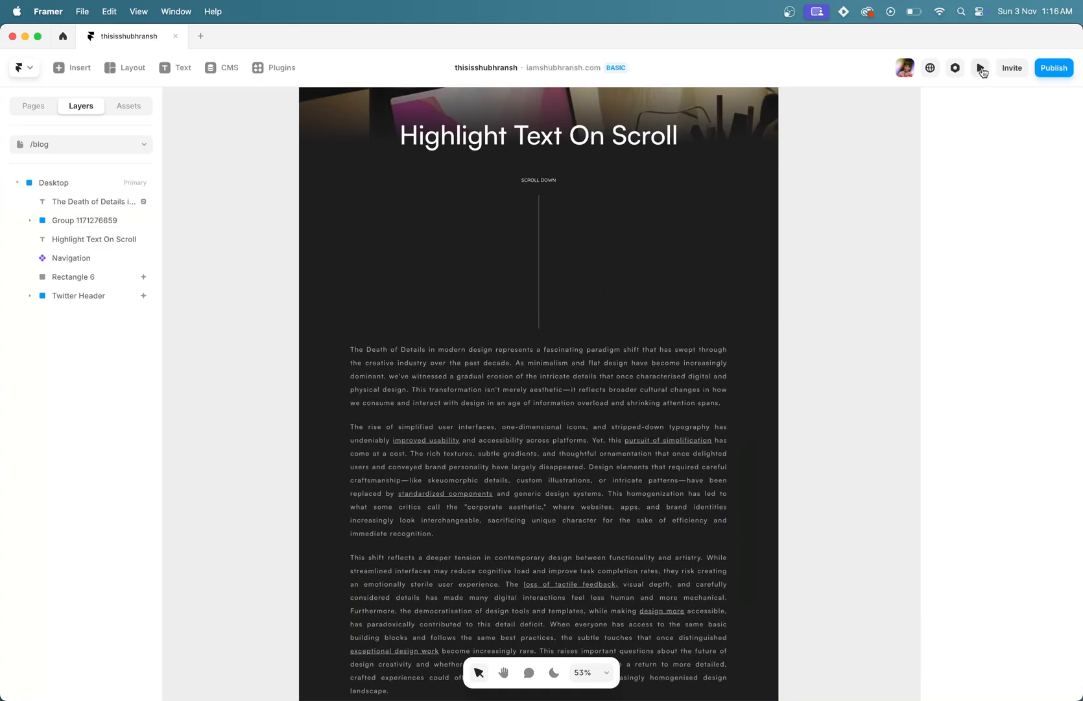
left_click(980, 67)
left_click(135, 67)
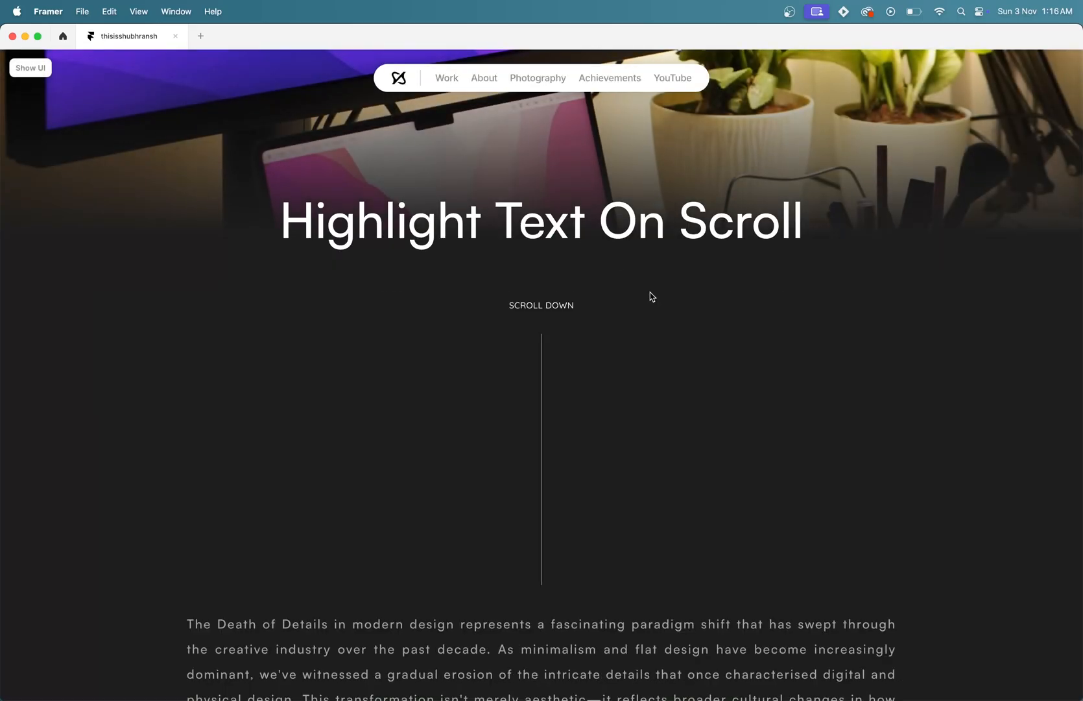
scroll(651, 296, "down", 5)
scroll(650, 292, "down", 7)
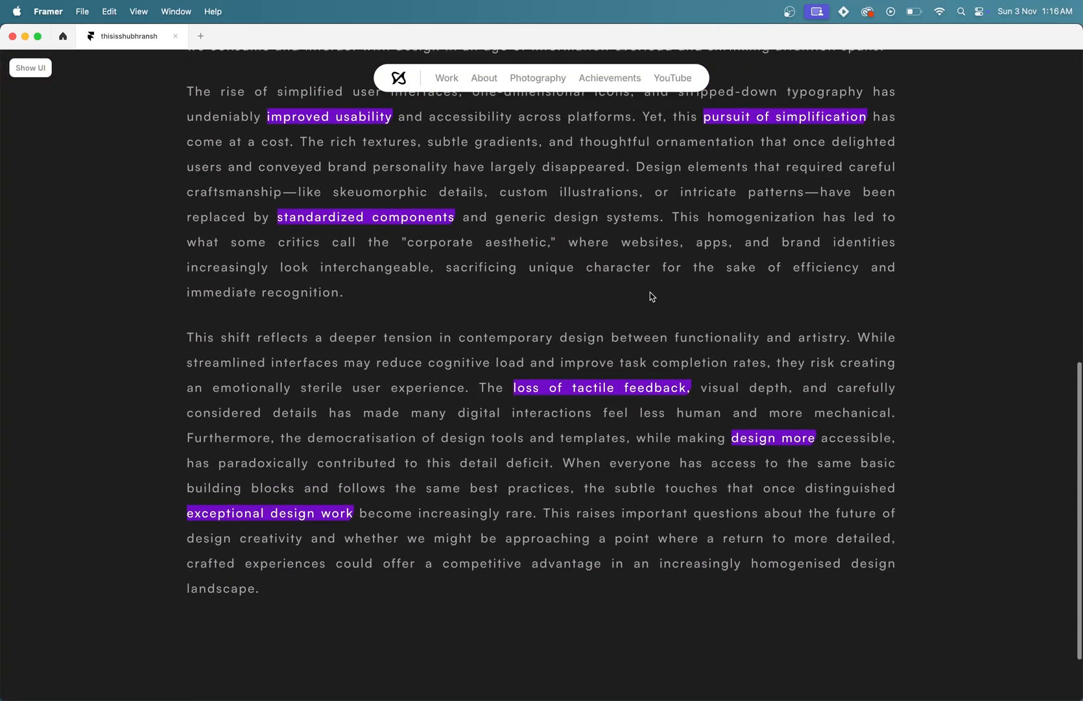
scroll(650, 292, "up", 8)
scroll(650, 292, "up", 5)
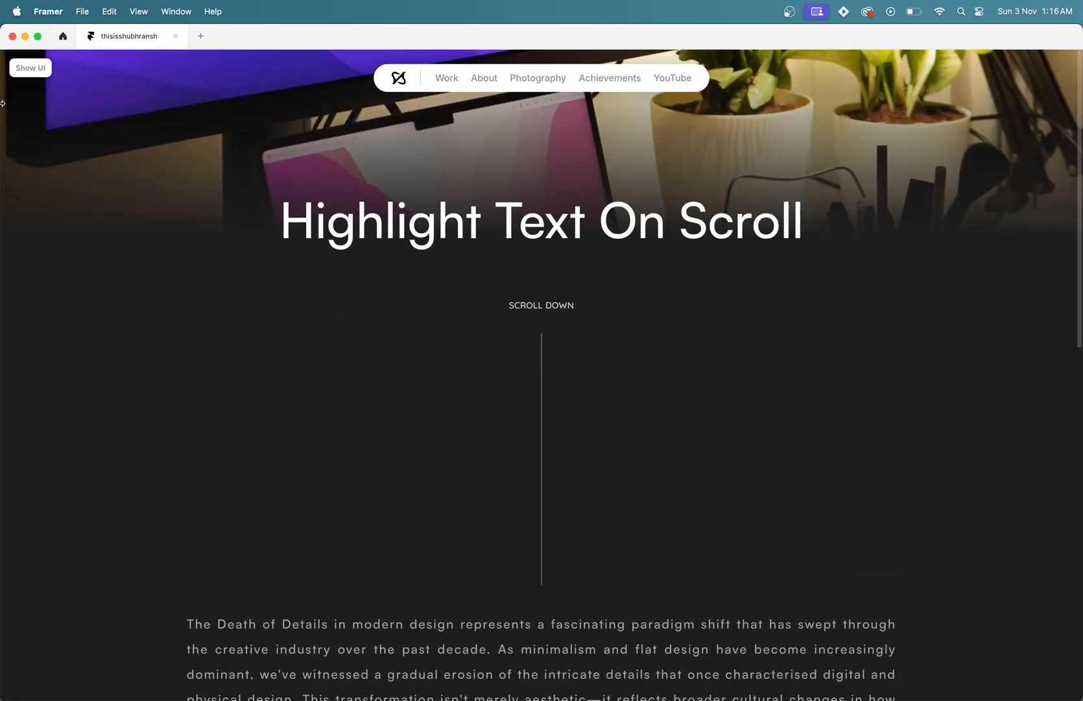
key("Escape")
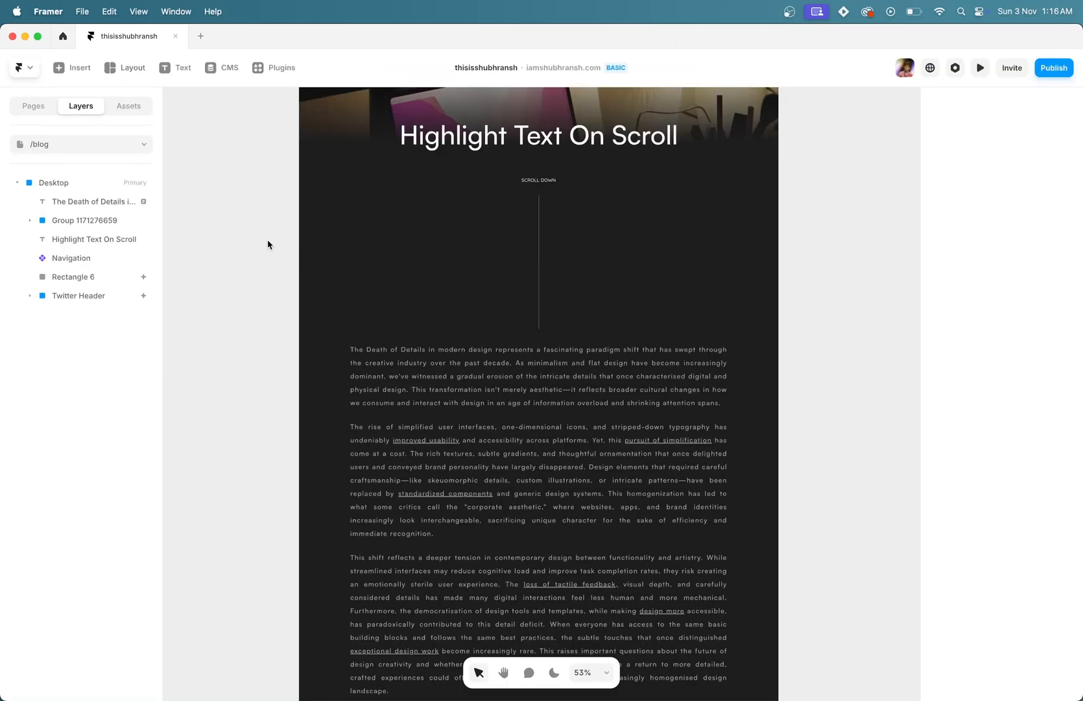
Open Text_Highlight_Effect.tsx and examine the --highlight colour definition in the withHighlightColor1 override
left_click(143, 116)
double_click(102, 571)
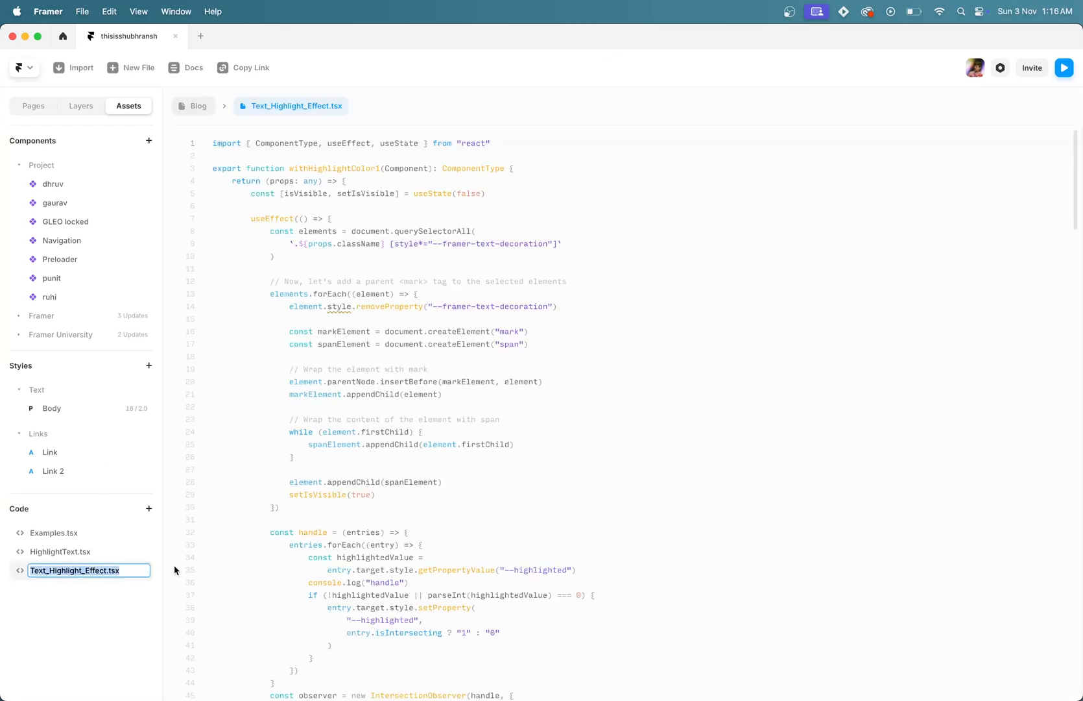
left_click(254, 494)
scroll(365, 439, "down", 15)
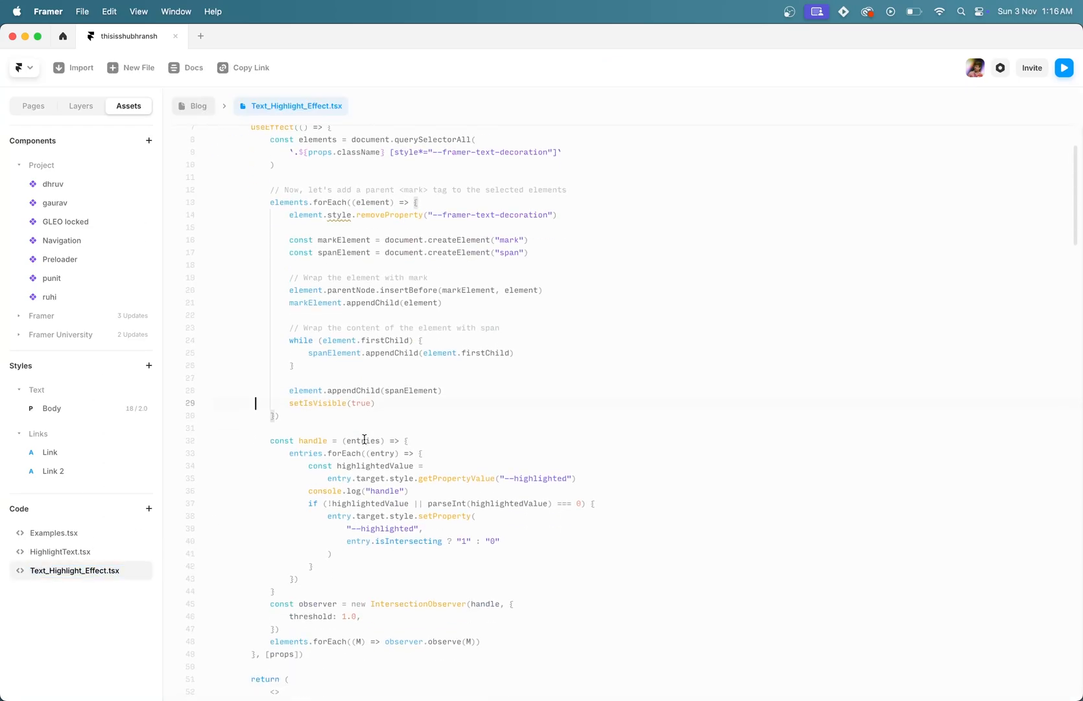
scroll(407, 375, "down", 2)
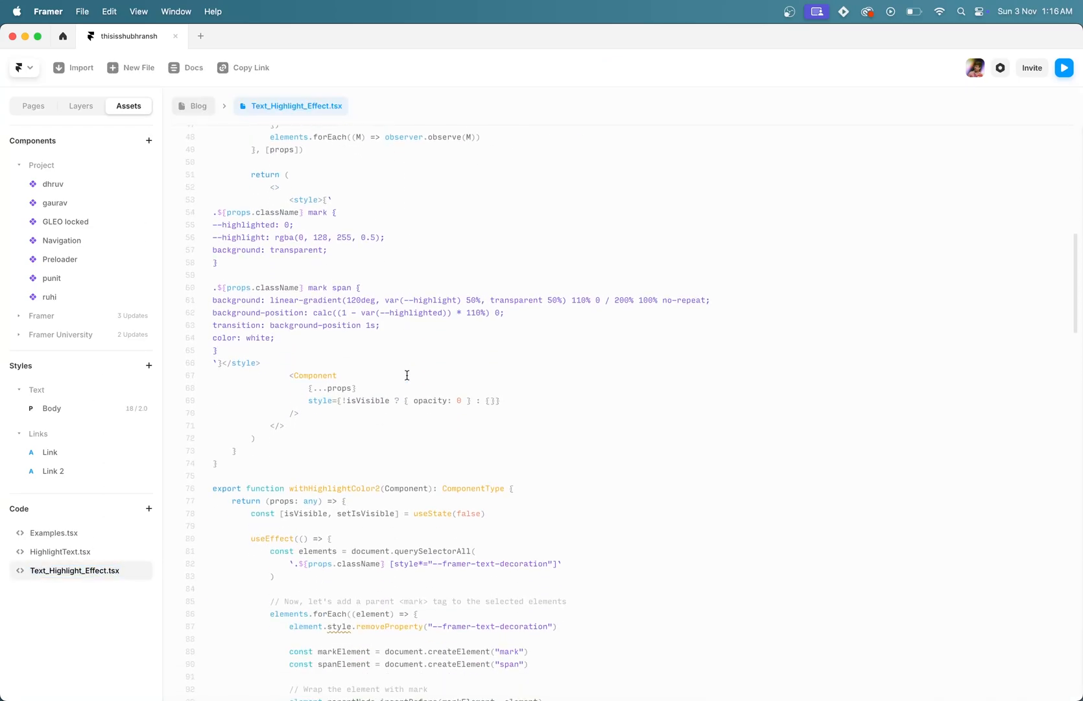
left_click_drag(262, 222, 369, 237)
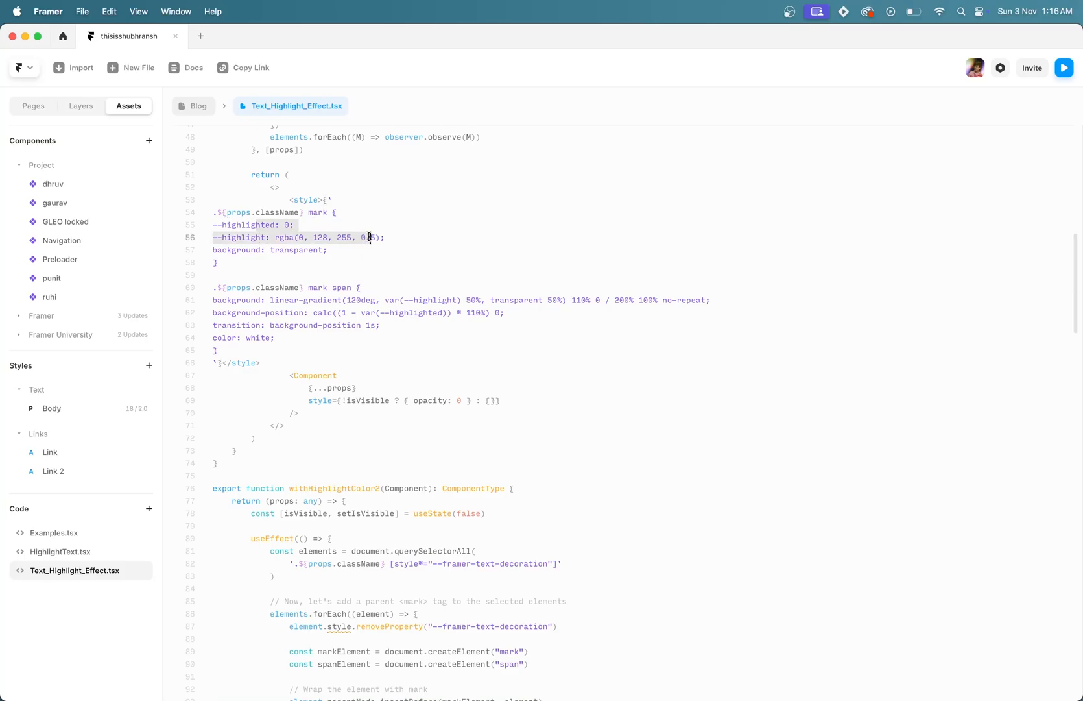
left_click(403, 251)
Examine the --highlight colour definitions in the withHighlightColor2 and withHighlightColor3 overrides
scroll(260, 229, "down", 20)
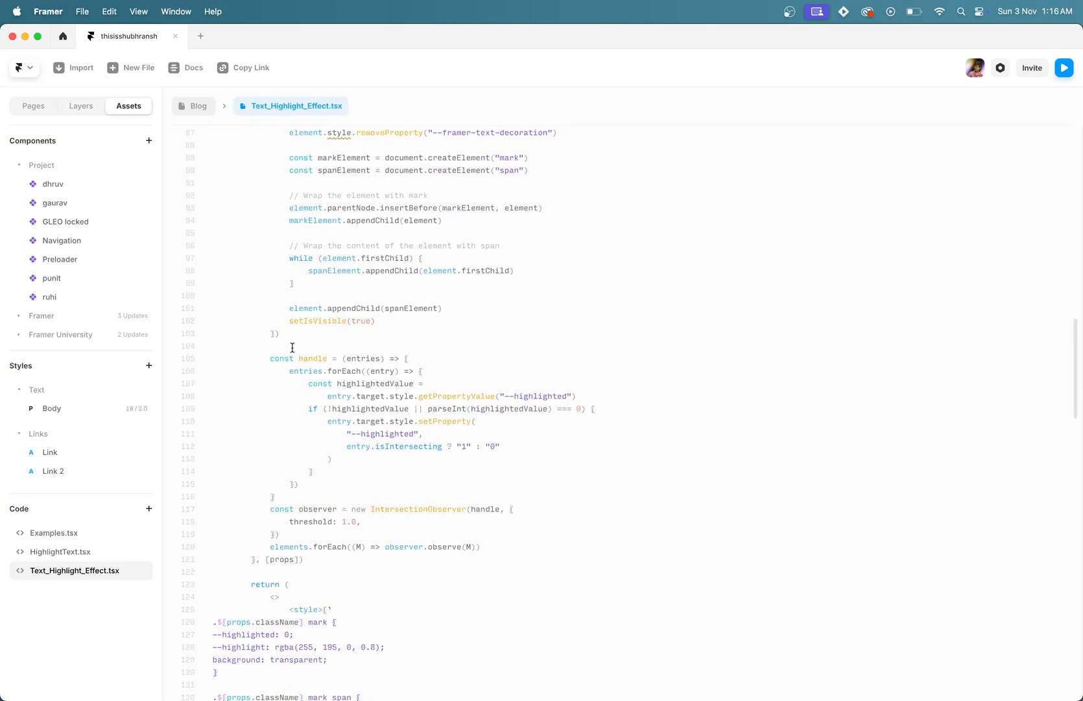
left_click_drag(242, 424, 359, 434)
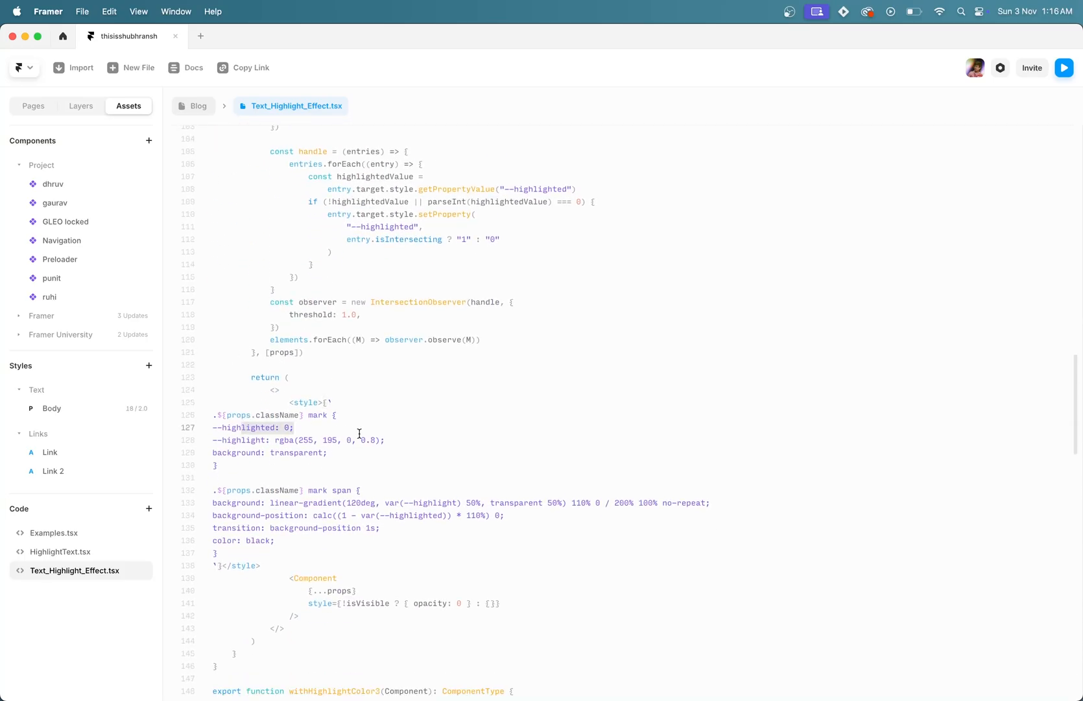
scroll(359, 433, "down", 20)
left_click_drag(242, 557, 347, 556)
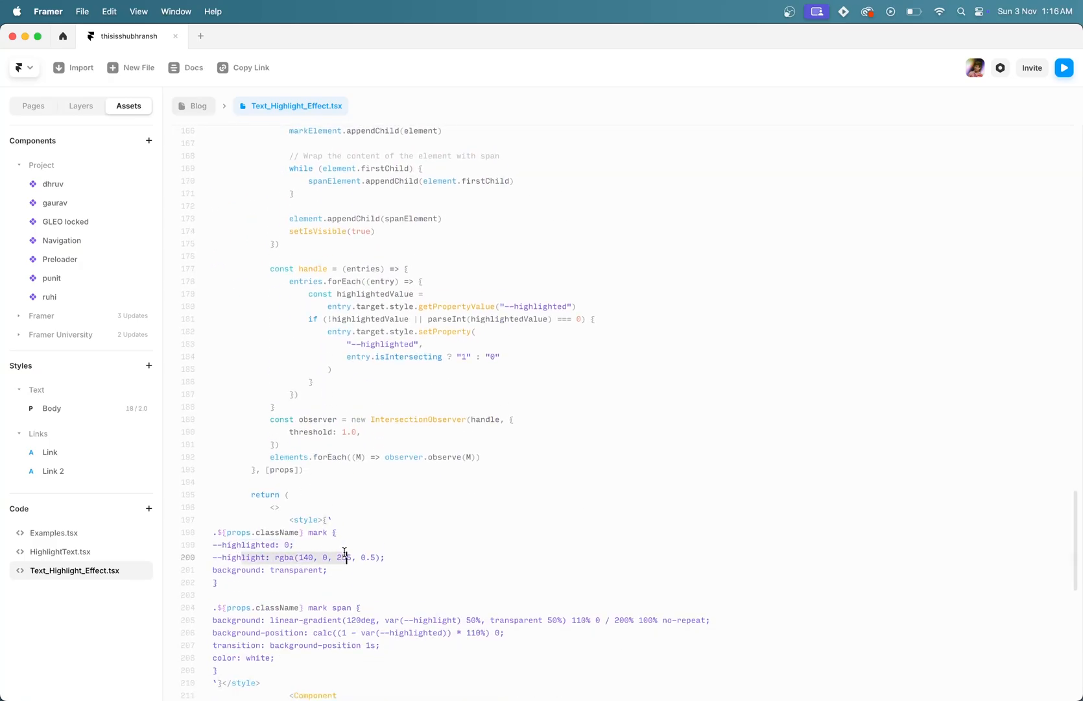
scroll(346, 554, "up", 20)
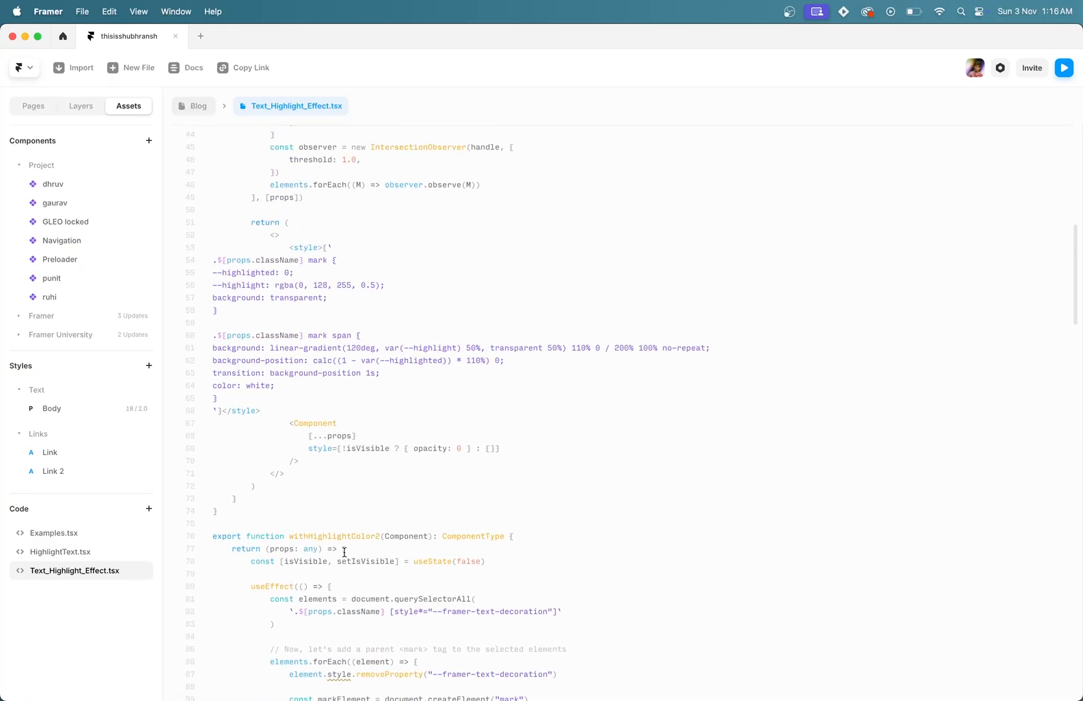
scroll(344, 551, "down", 20)
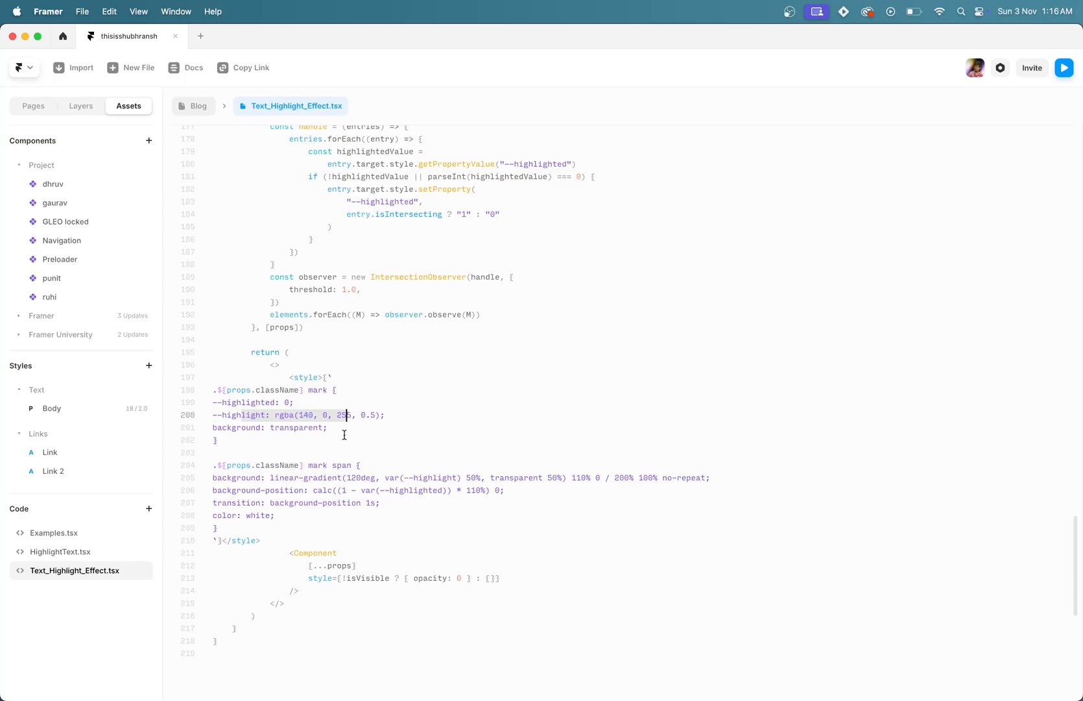
scroll(344, 435, "down", 2)
left_click(324, 387)
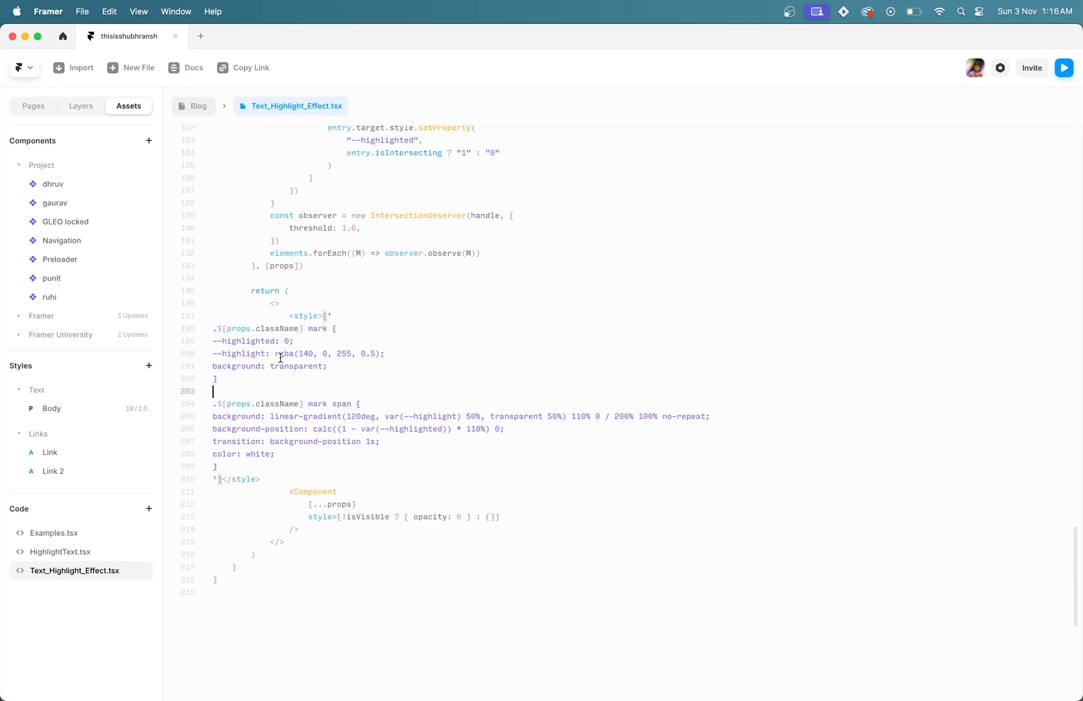
left_click_drag(275, 353, 388, 350)
left_click(388, 352)
Switch to Figma and draw a rectangle about 89 × 94 on the empty canvas, filled with red FF0000
key("super+Tab")
key("super+Tab")
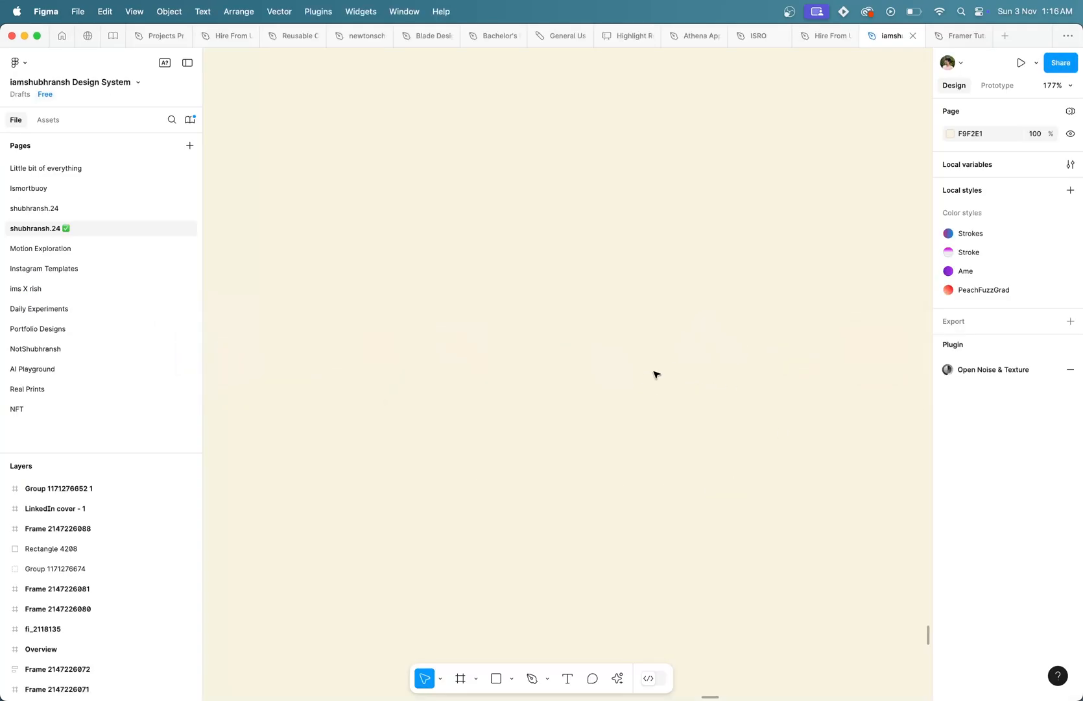
left_click_drag(412, 257, 511, 362)
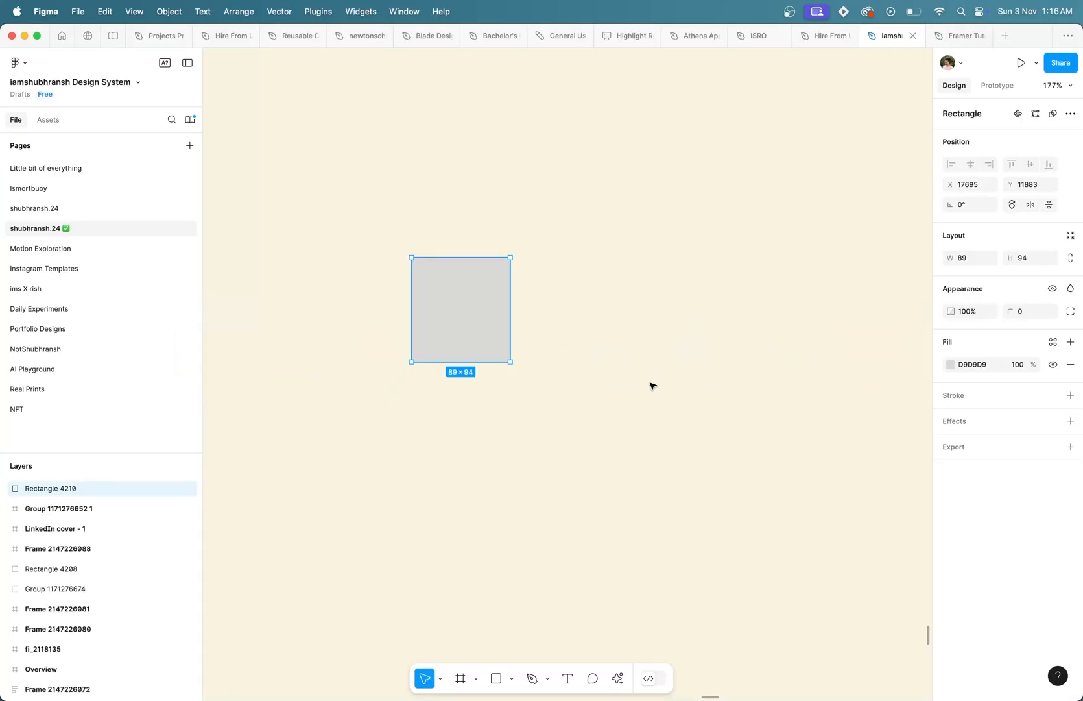
left_click(948, 365)
left_click_drag(854, 466, 933, 385)
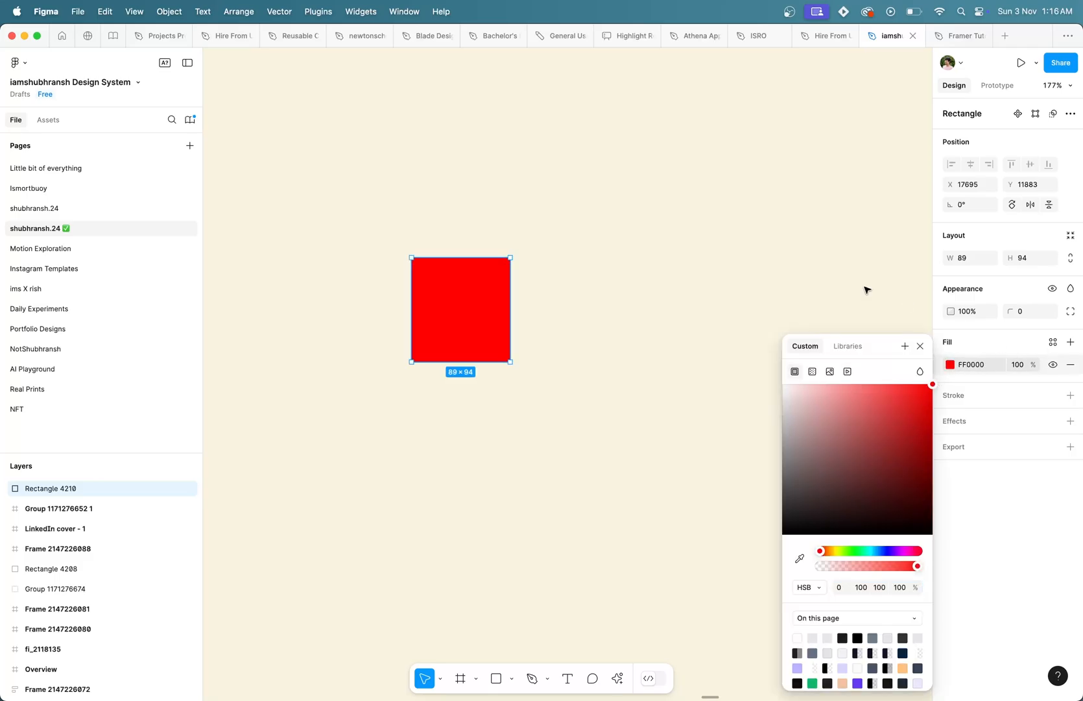
Check the red fill's value in another colour format, and return to Framer to inspect the alpha value of withHighlightColor3's --highlight colour
left_click(809, 587)
left_click(840, 544)
key("super+Tab")
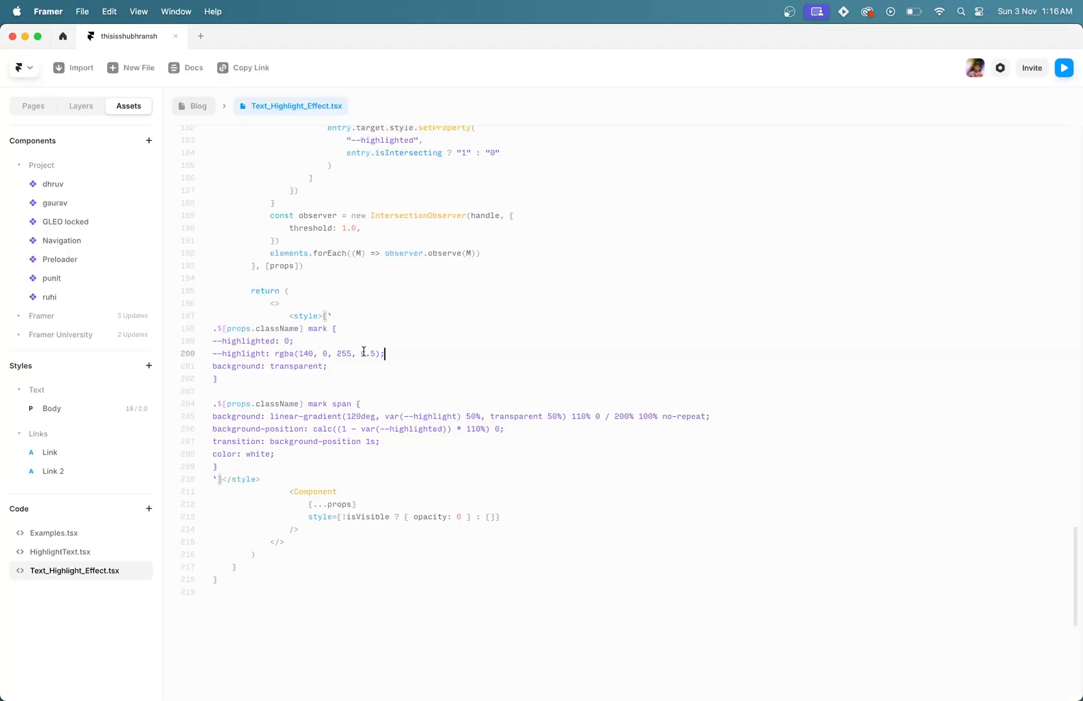
left_click_drag(362, 353, 374, 352)
left_click(385, 355)
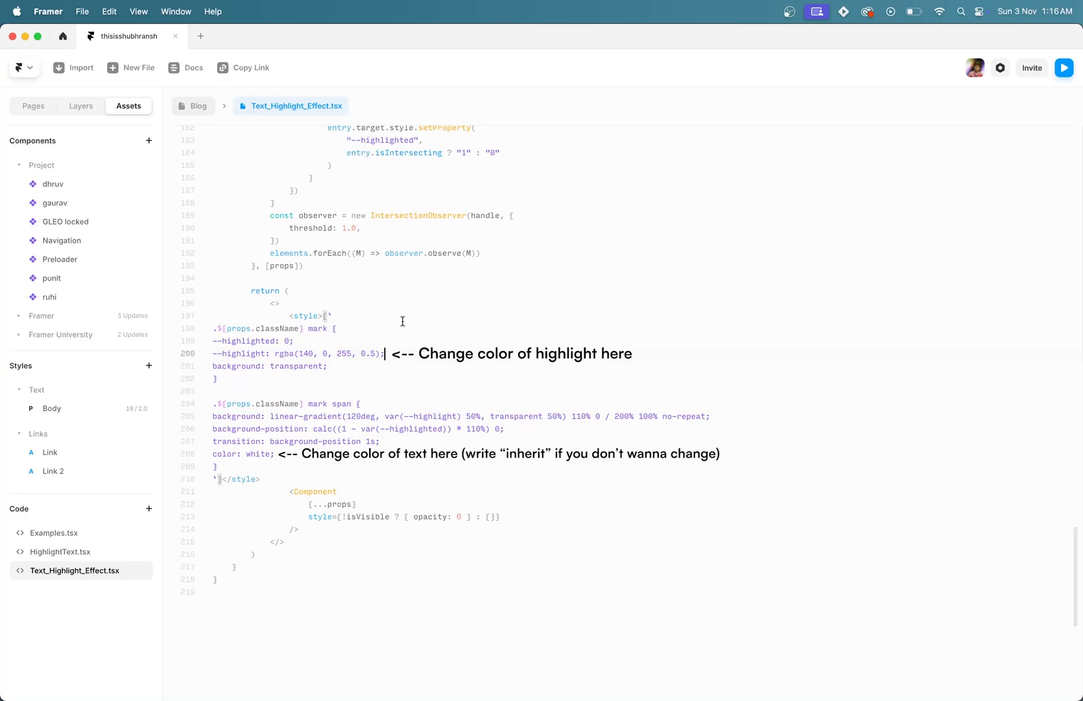
Set the mark span text color in the withHighlightColor3 override to inherit and save the code file
double_click(257, 454)
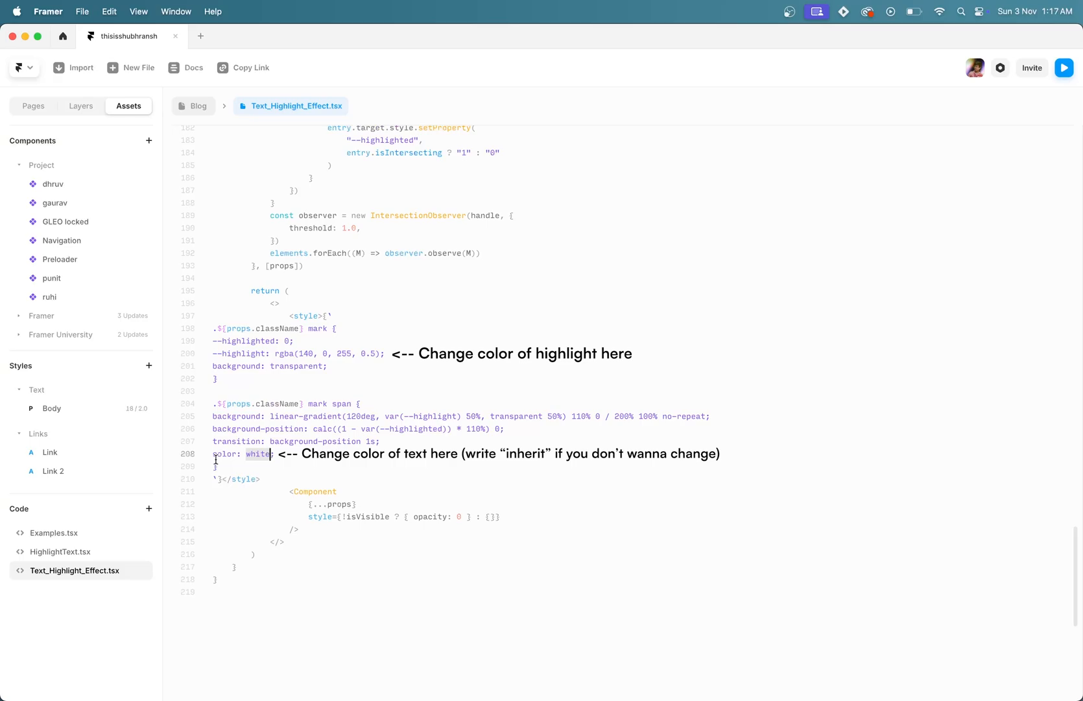
type("inherit")
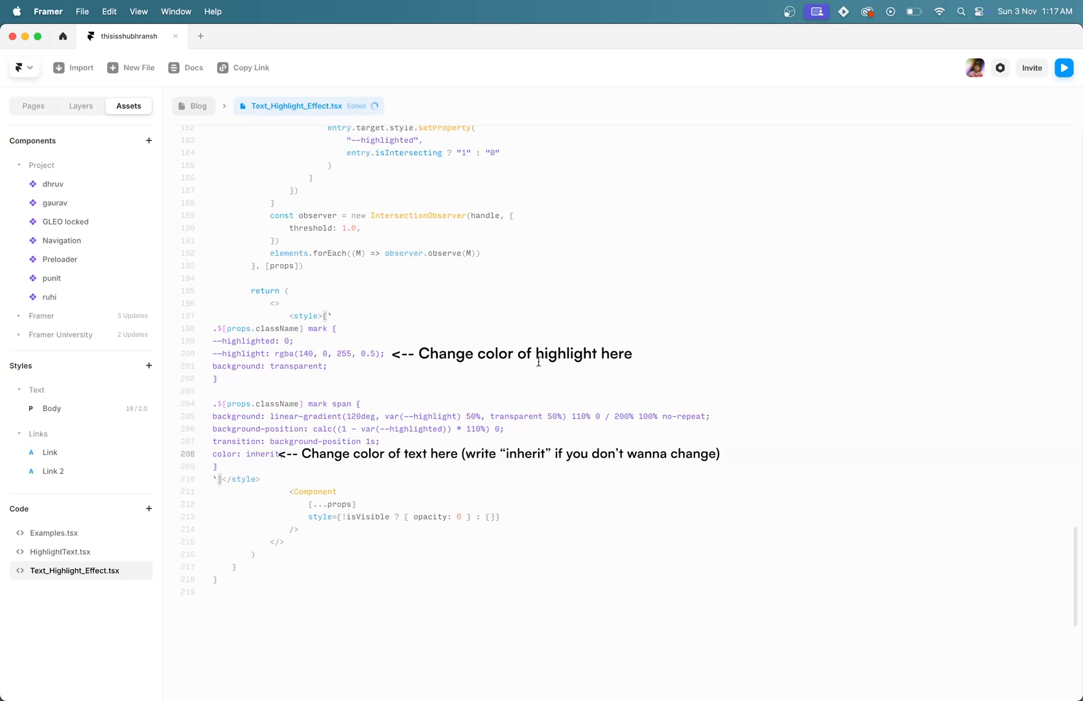
key("super+s")
Return to the blog page's Desktop layout and preview it, checking the article's phrase highlights and text colour while scrolling
left_click(87, 107)
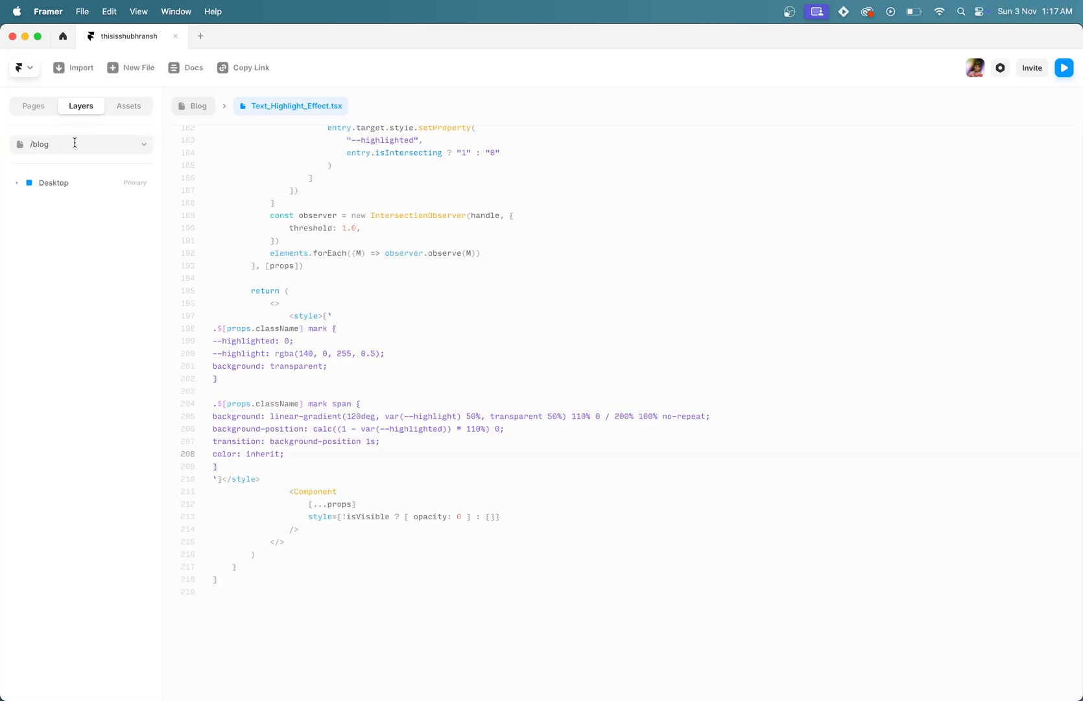
left_click(63, 179)
left_click(980, 68)
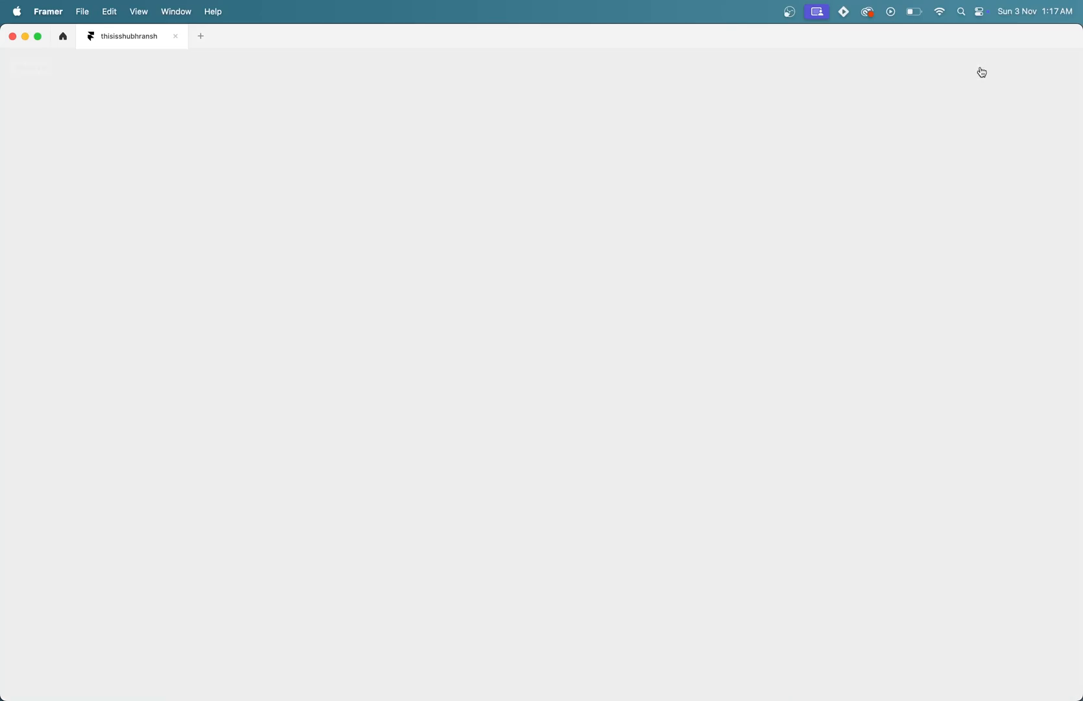
scroll(464, 291, "down", 3)
scroll(464, 293, "down", 5)
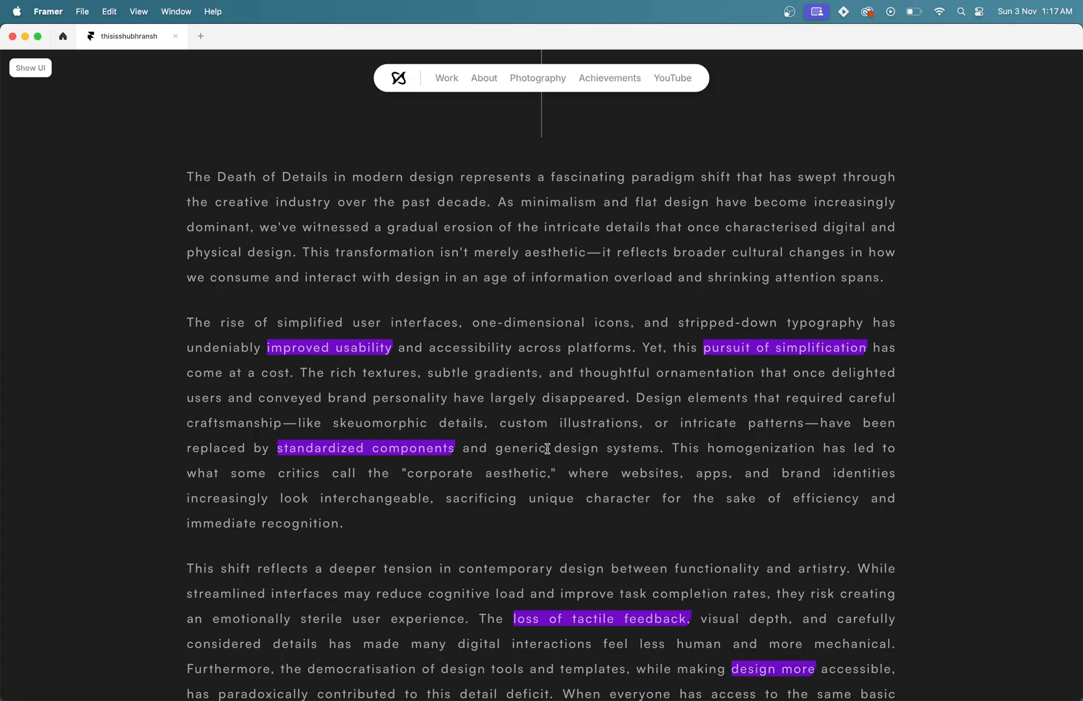
left_click_drag(548, 448, 642, 448)
left_click(358, 448)
scroll(433, 462, "down", 4)
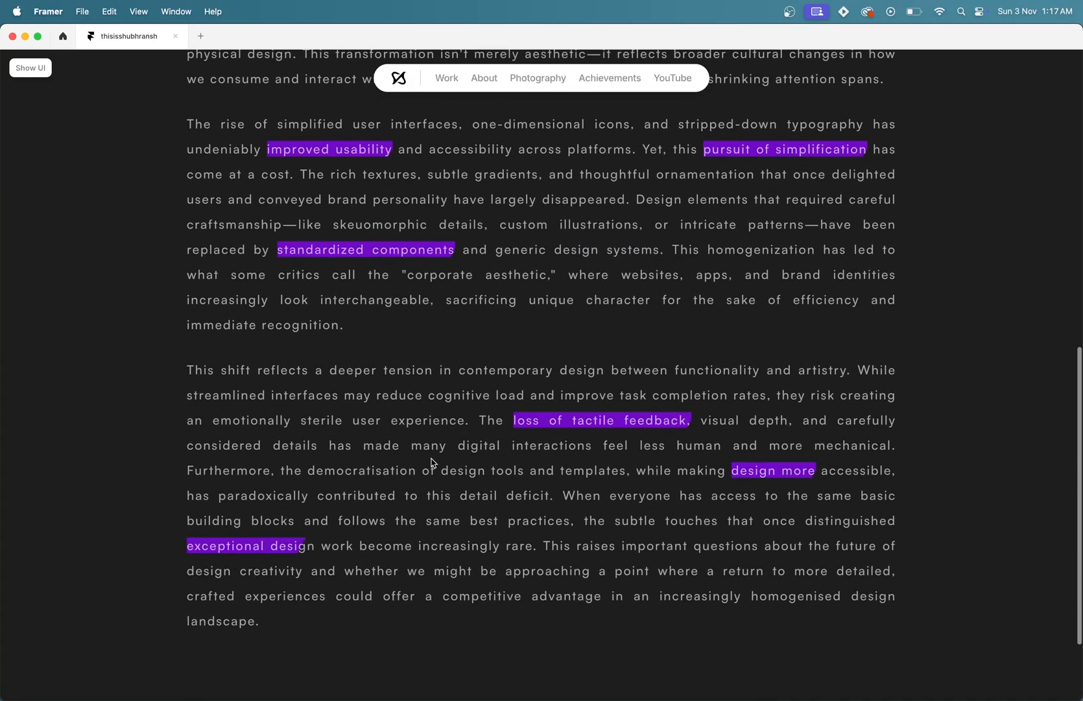
scroll(432, 461, "up", 6)
scroll(472, 424, "up", 6)
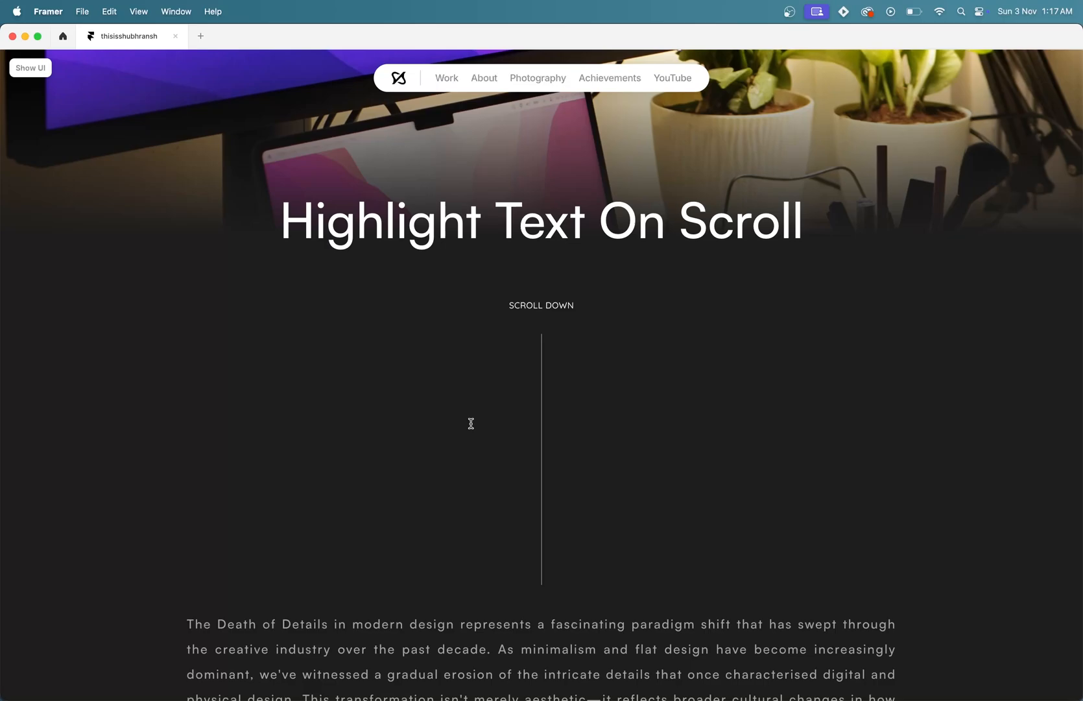
scroll(471, 423, "down", 6)
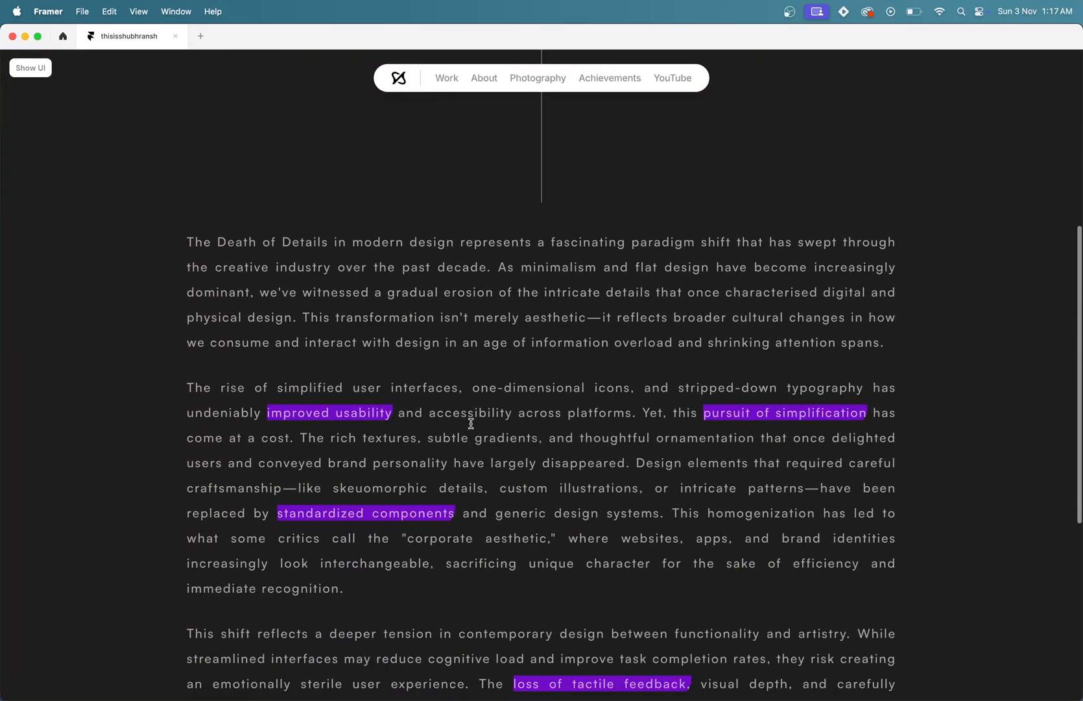
scroll(472, 423, "down", 2)
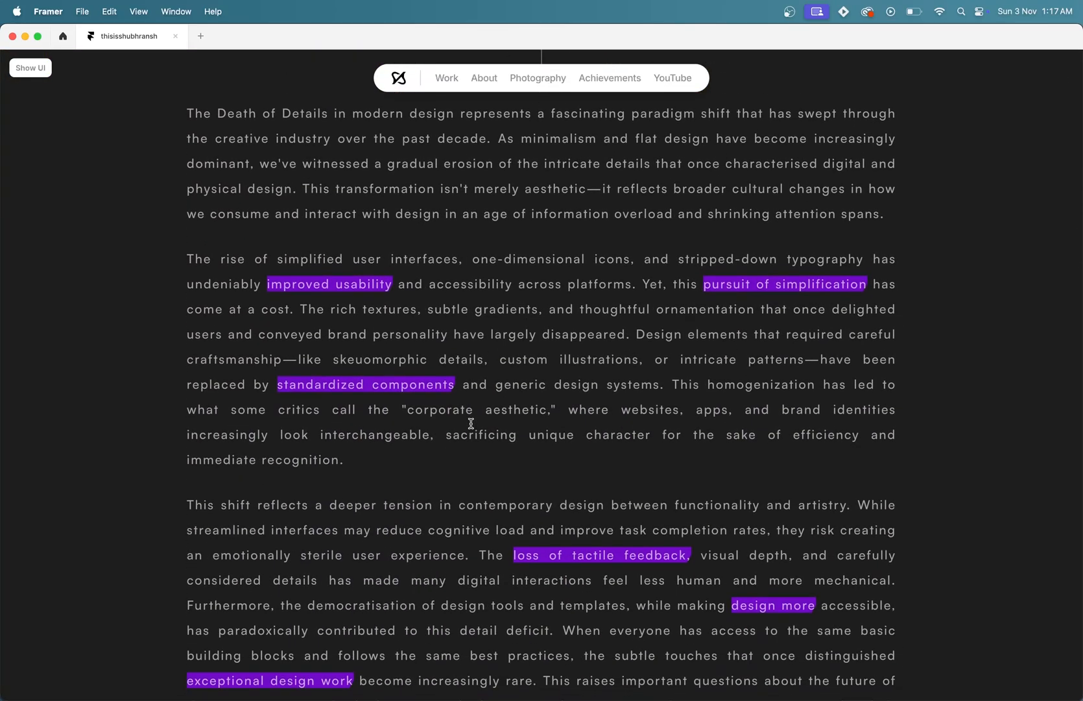